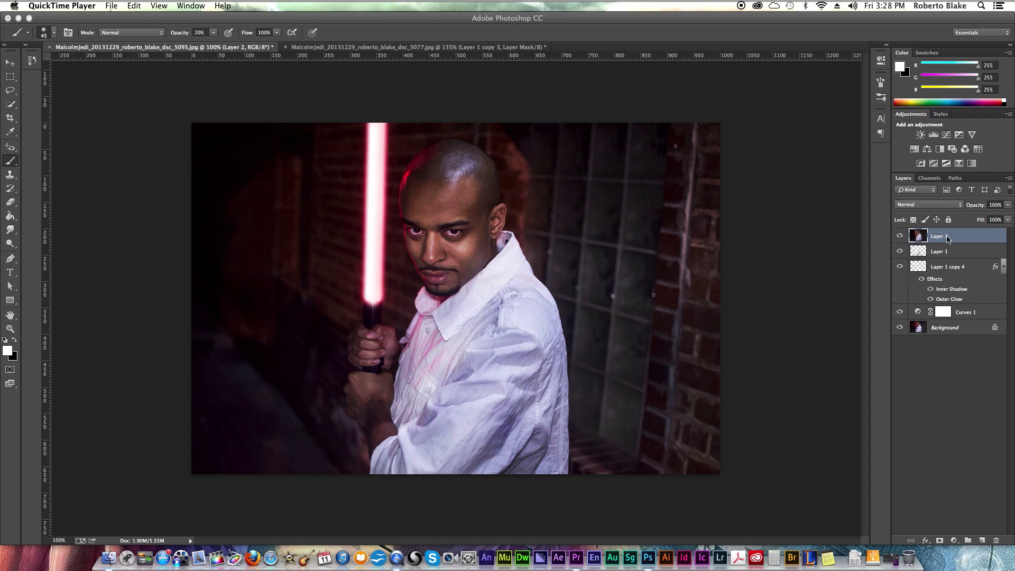
Delete Layer 2, Layer 1 and Layer 1 copy 4, keeping only the Curves 1 adjustment and the Background.
left_click(957, 272)
left_click(958, 268, "shift")
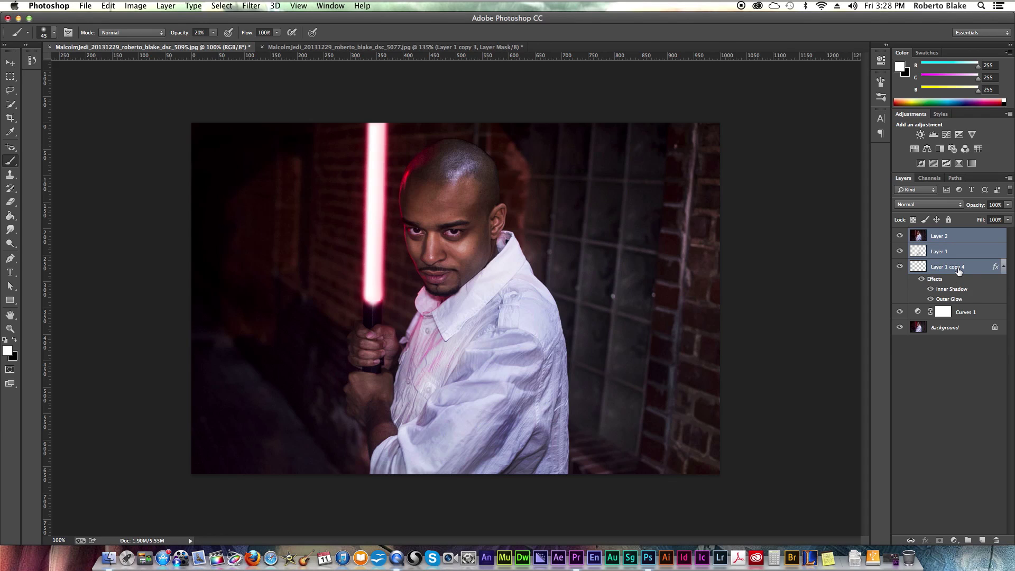
left_click_drag(957, 267, 996, 541)
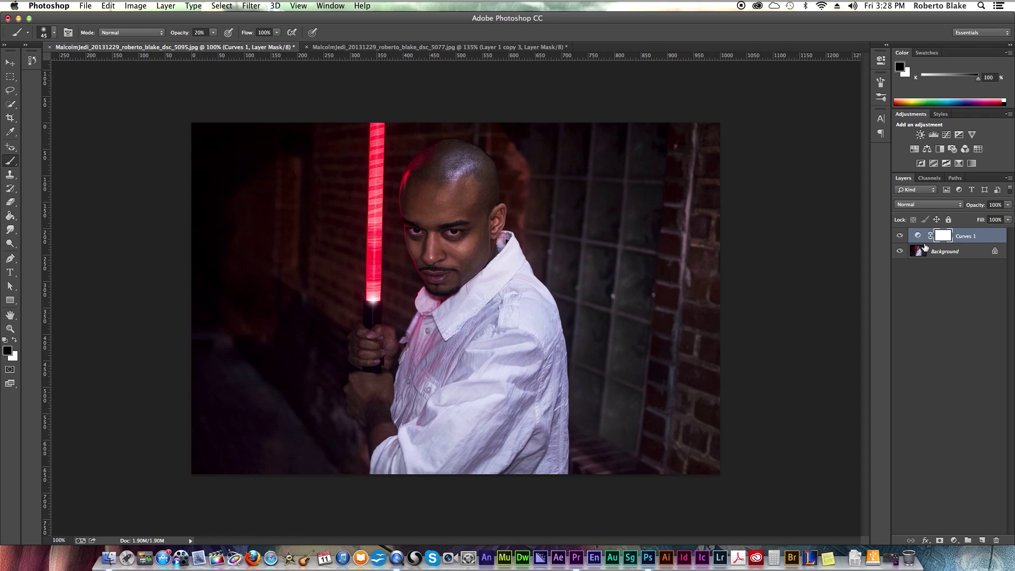
Add a new layer directly above the Background and fill it with black using the Paint Bucket.
left_click(899, 239)
left_click(899, 239)
left_click(958, 254)
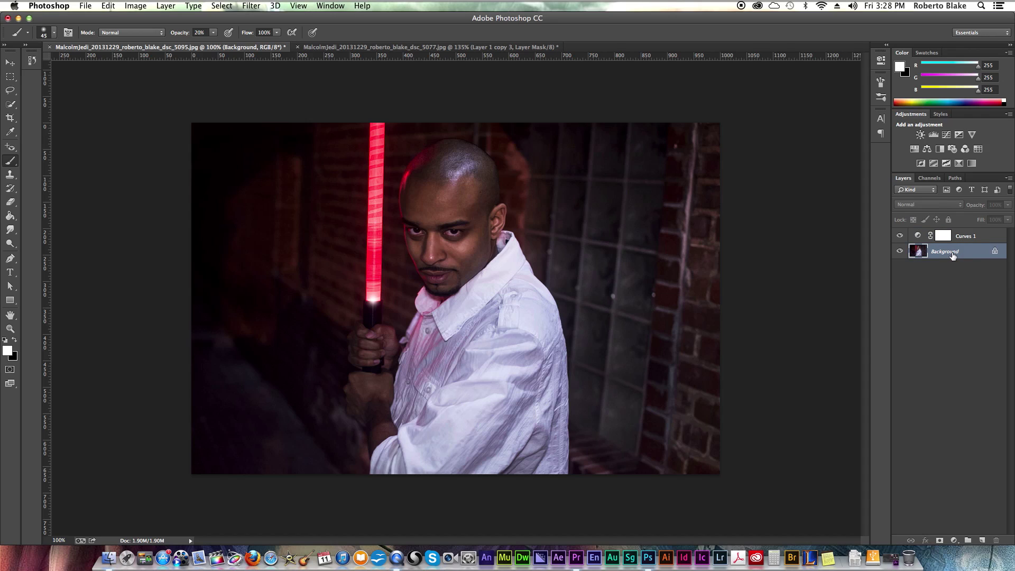
key("x")
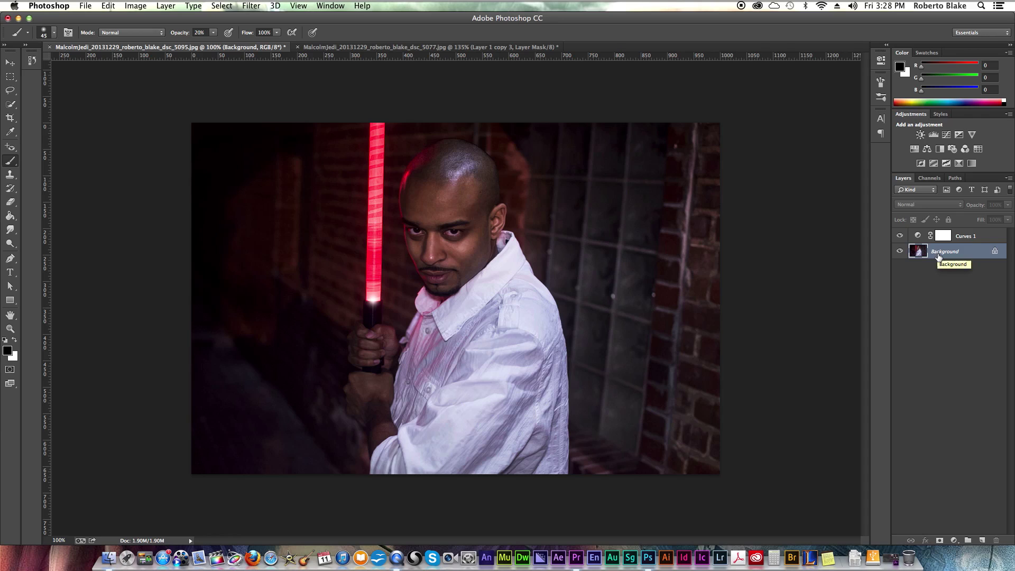
key("0")
key("g")
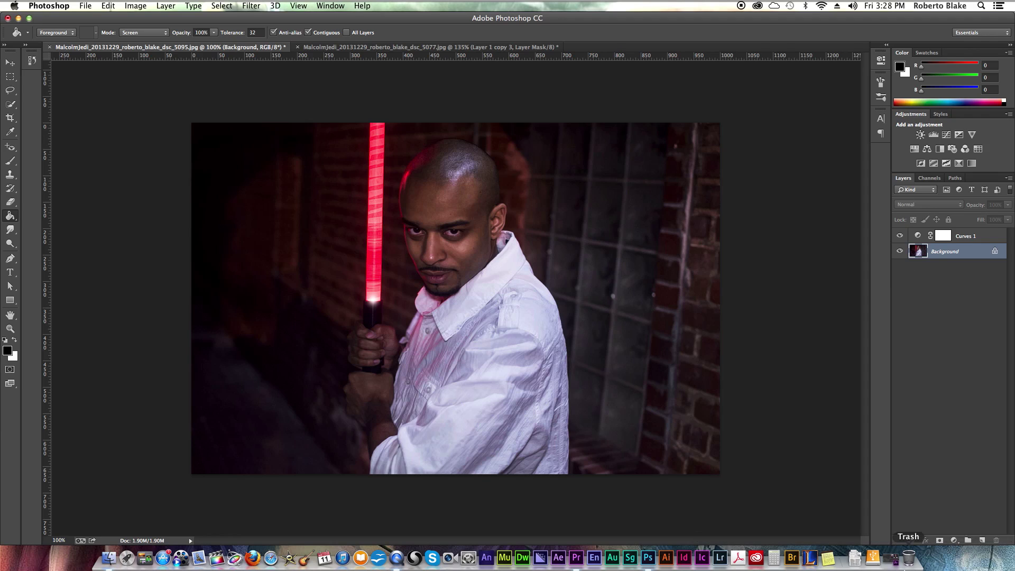
left_click(982, 541)
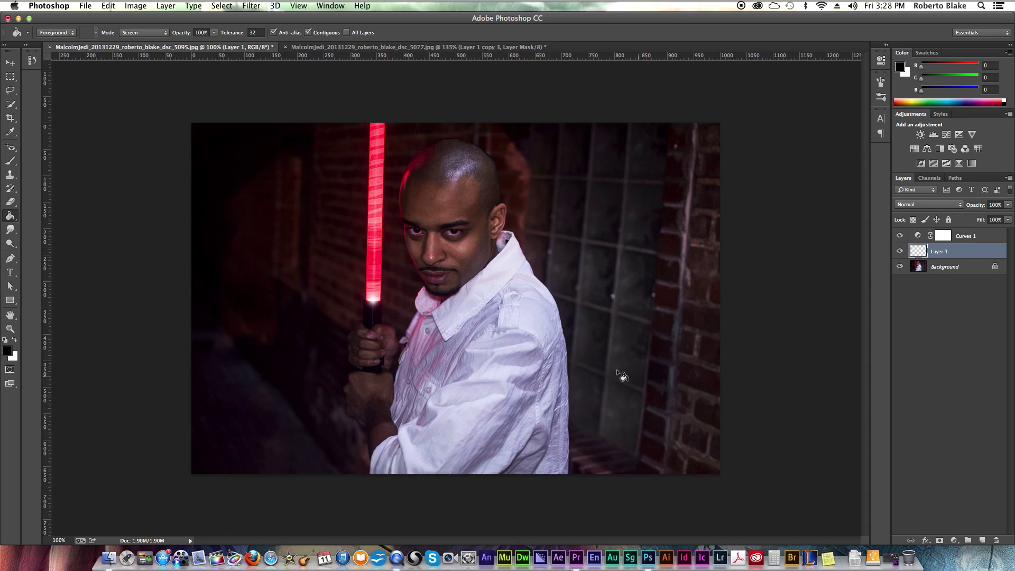
left_click(601, 334)
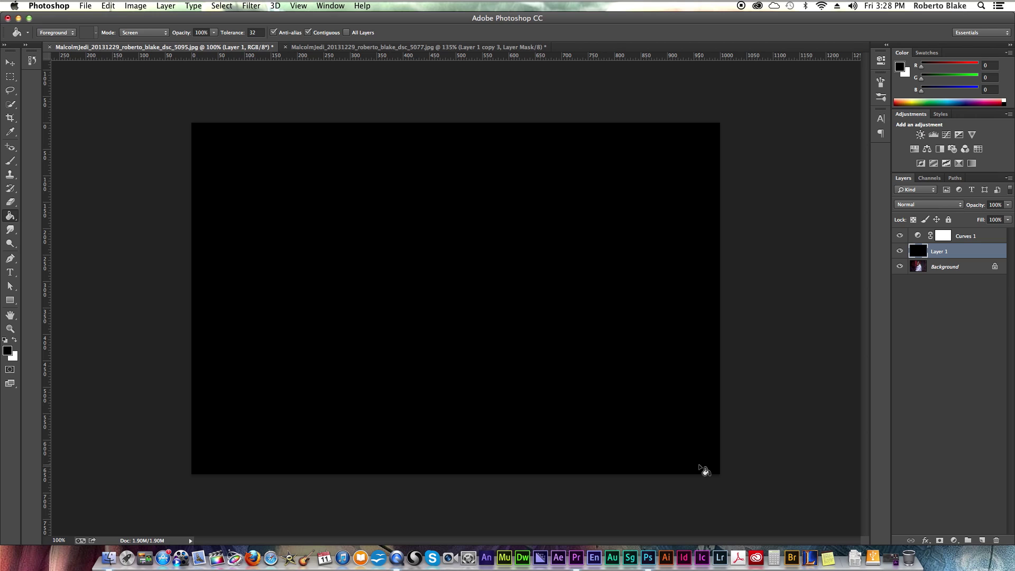
Set the black layer's blend mode to Screen and rename the layer core.
left_click(920, 205)
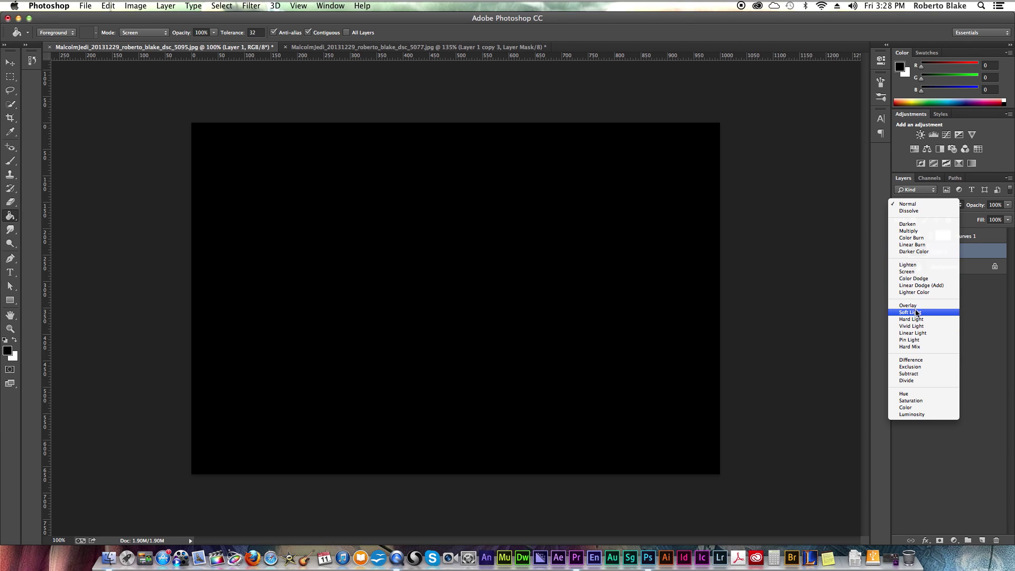
left_click(919, 272)
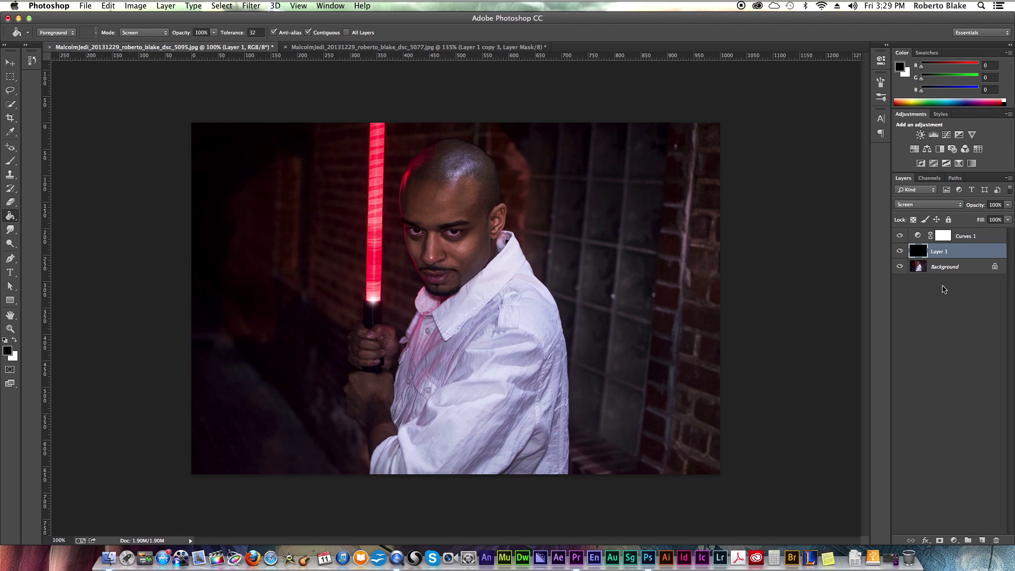
double_click(944, 251)
type("d")
type("ore")
key("Return")
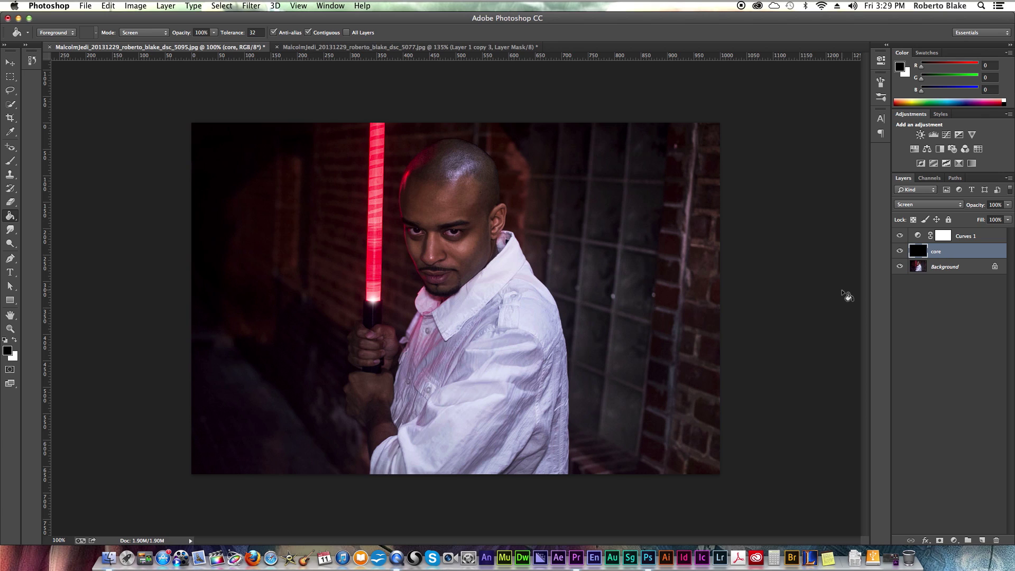
Paint a straight white stroke with a size 40 brush along the lightsaber blade, from the hilt past the photo's upper edge.
key("x")
key("b")
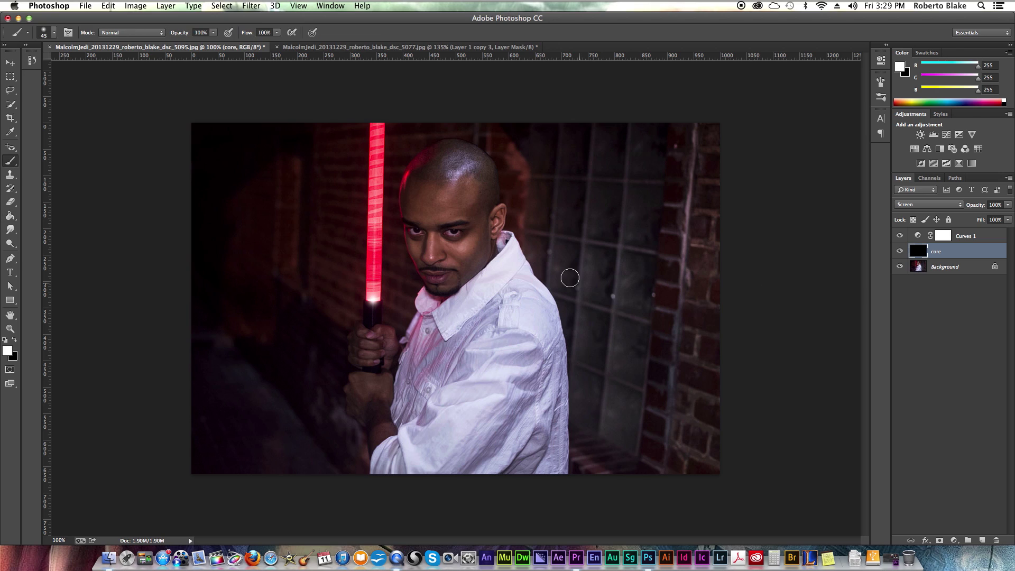
left_click_drag(372, 294, 374, 296)
key("bracketleft")
left_click(372, 297)
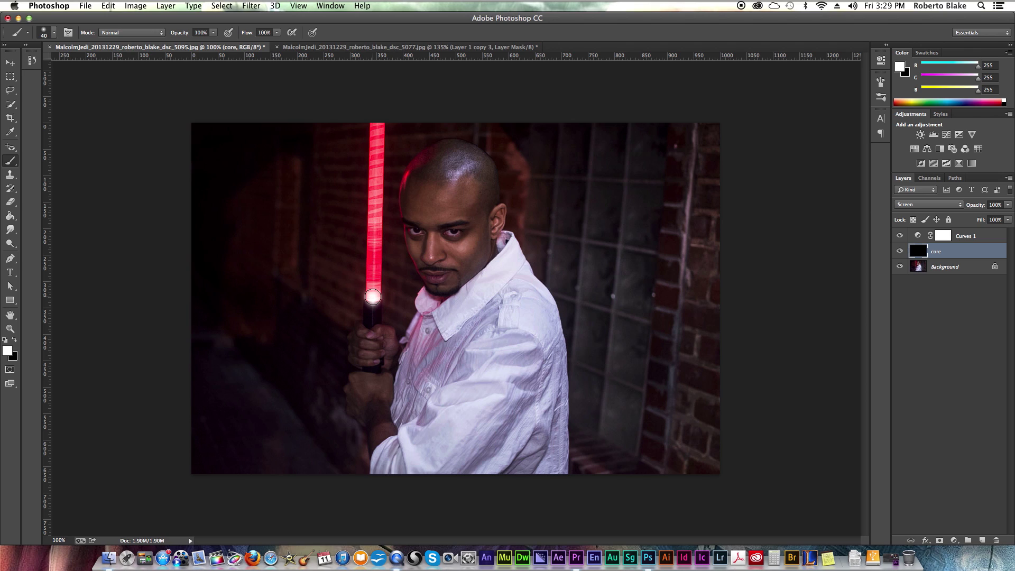
left_click(379, 104, "shift")
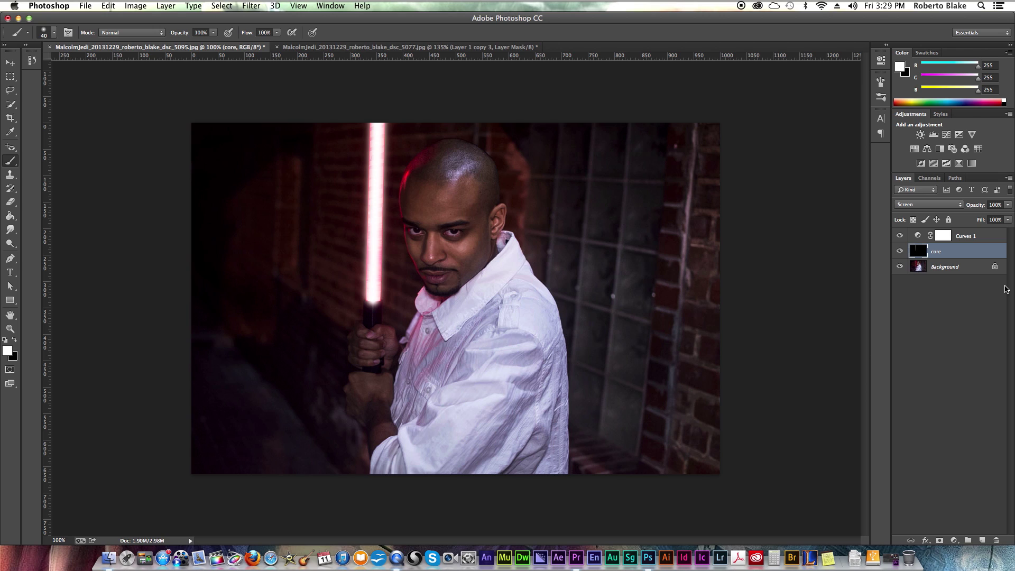
Duplicate the core layer three times.
key("super+j")
key("super+j")
key("super+j")
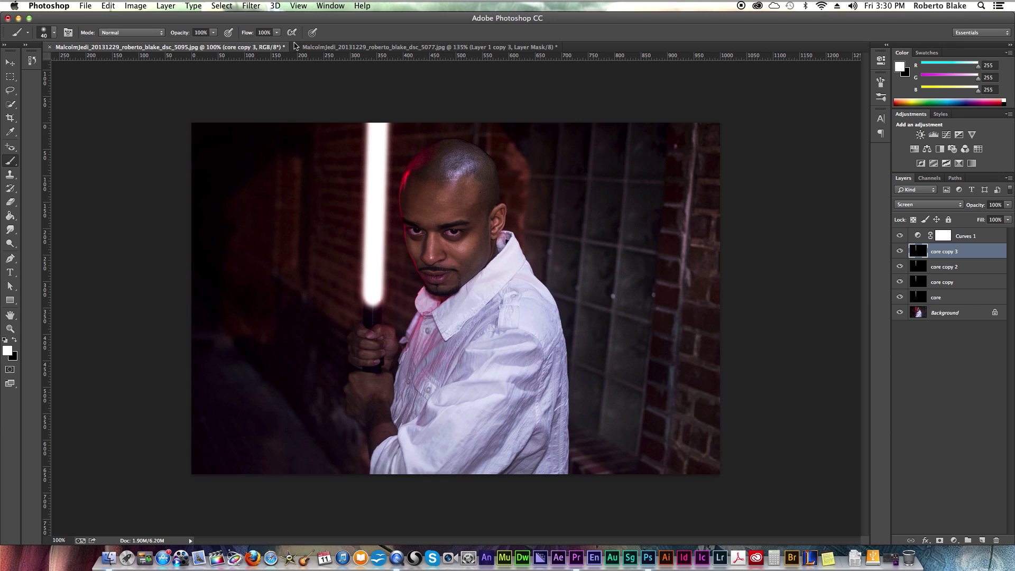
Apply a Gaussian Blur with a 5-pixel radius to the core copy 3 layer.
left_click(251, 5)
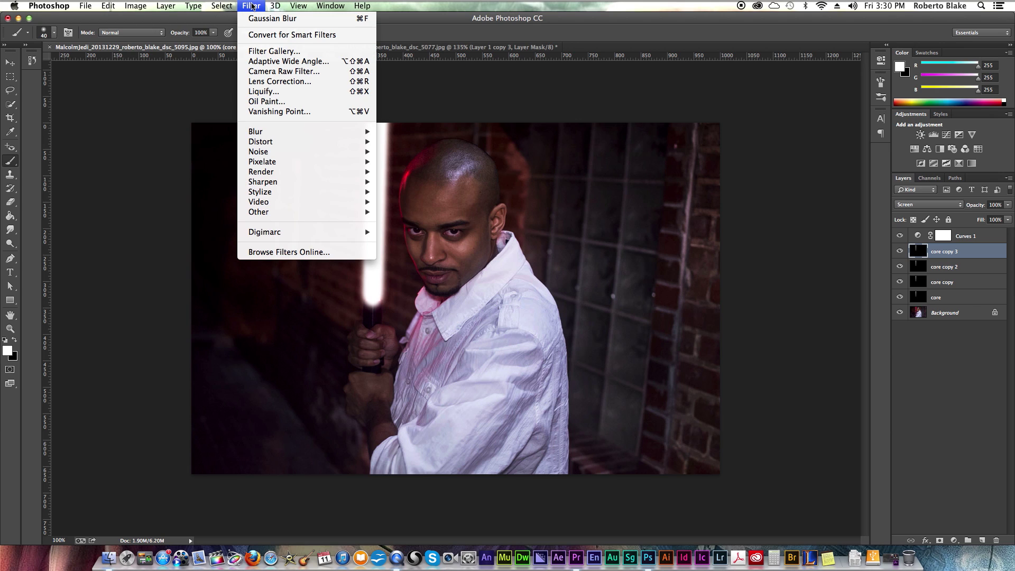
mouse_move(311, 130)
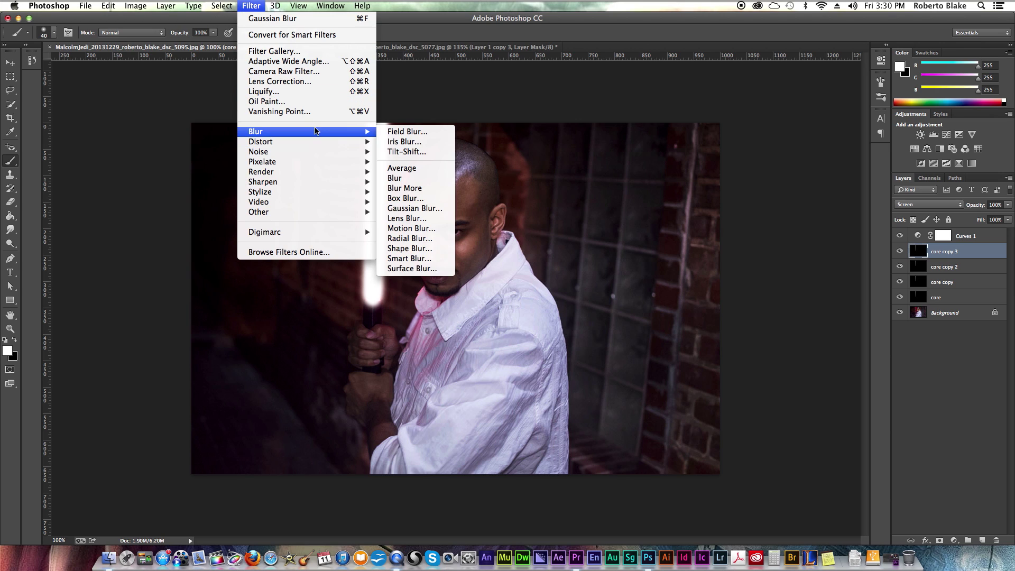
left_click(423, 209)
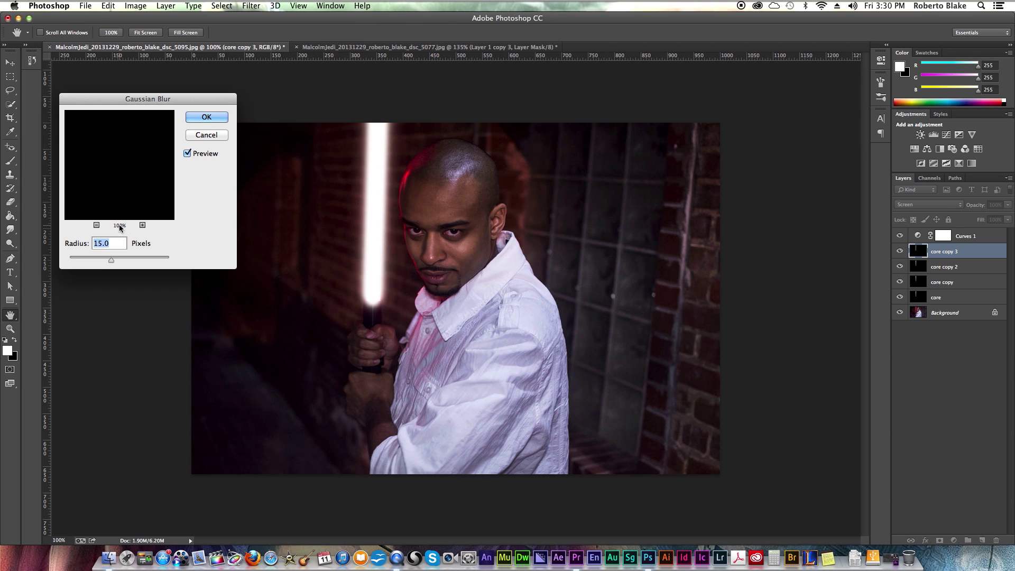
type("5")
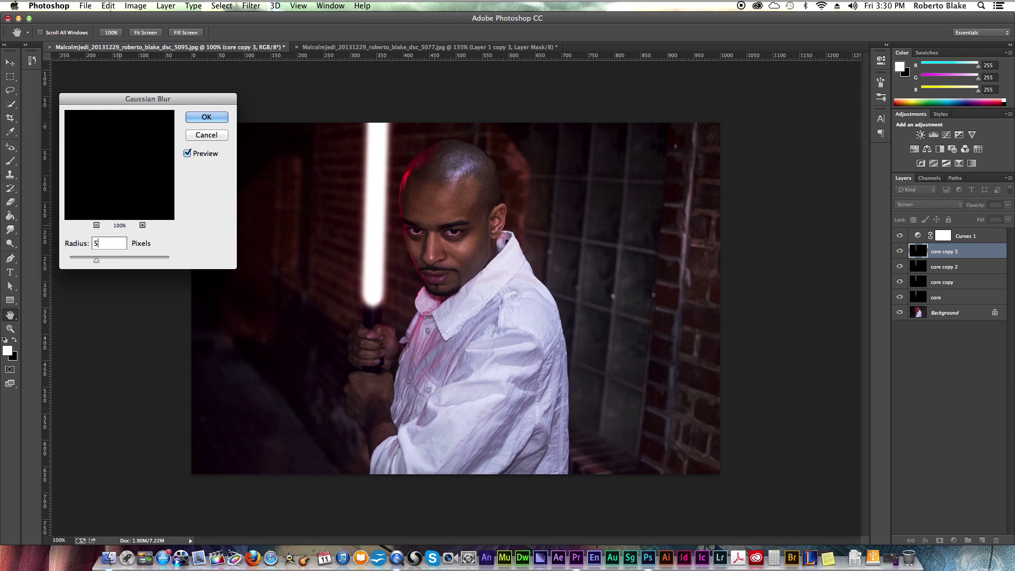
left_click(211, 117)
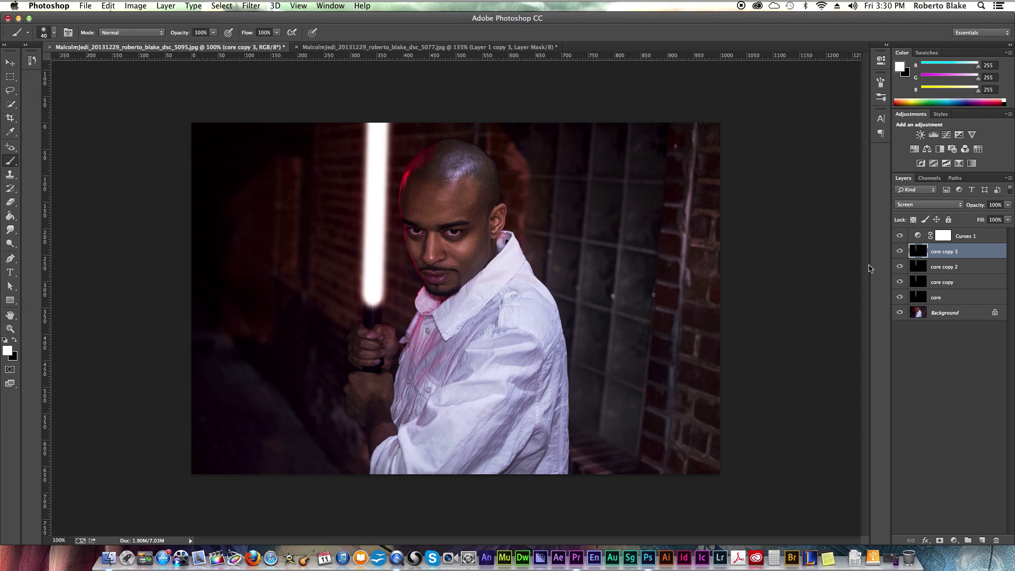
Apply a Gaussian Blur with a 15-pixel radius to the core copy 2 layer.
left_click(951, 268)
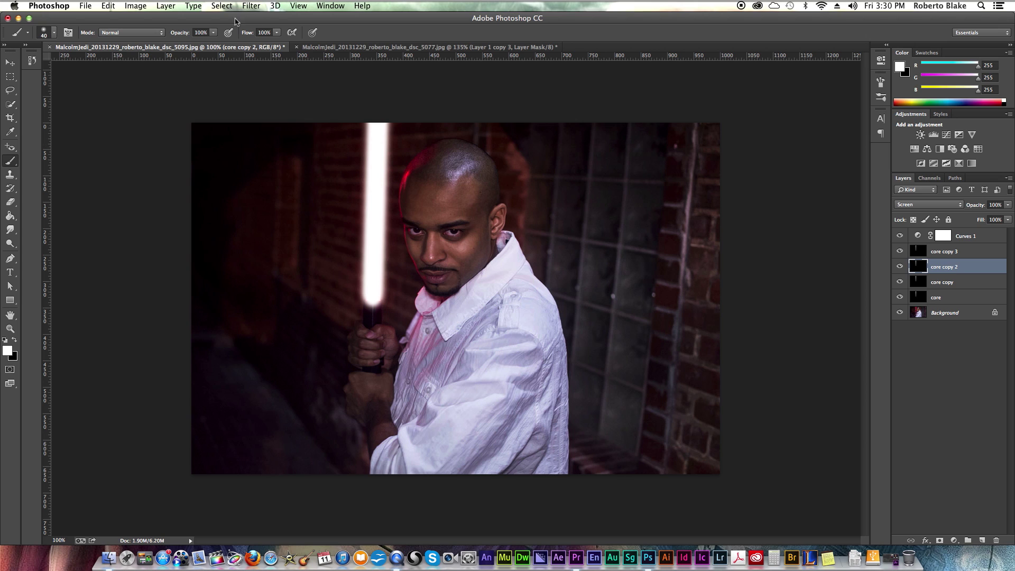
left_click(252, 7)
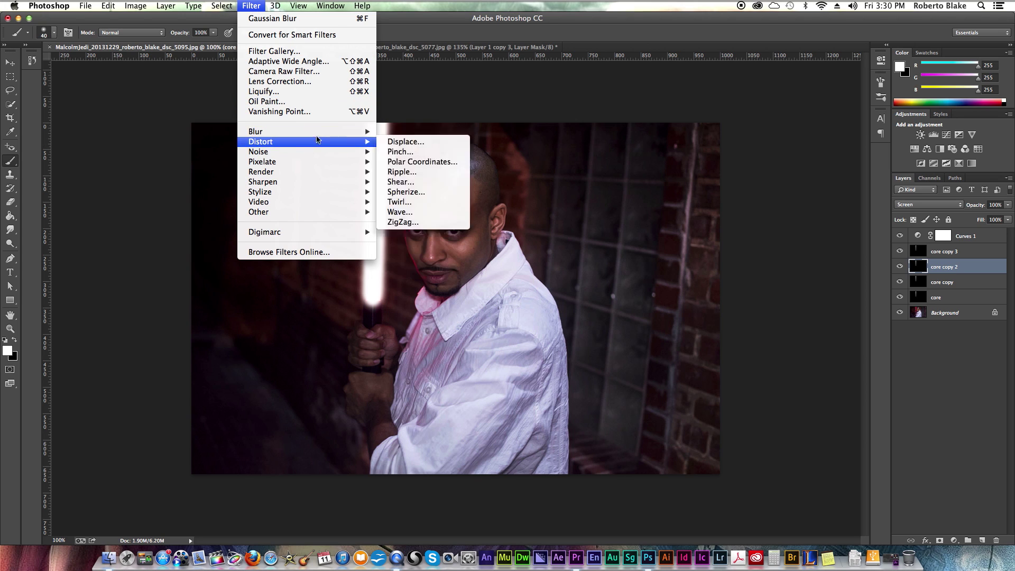
mouse_move(325, 135)
left_click(415, 208)
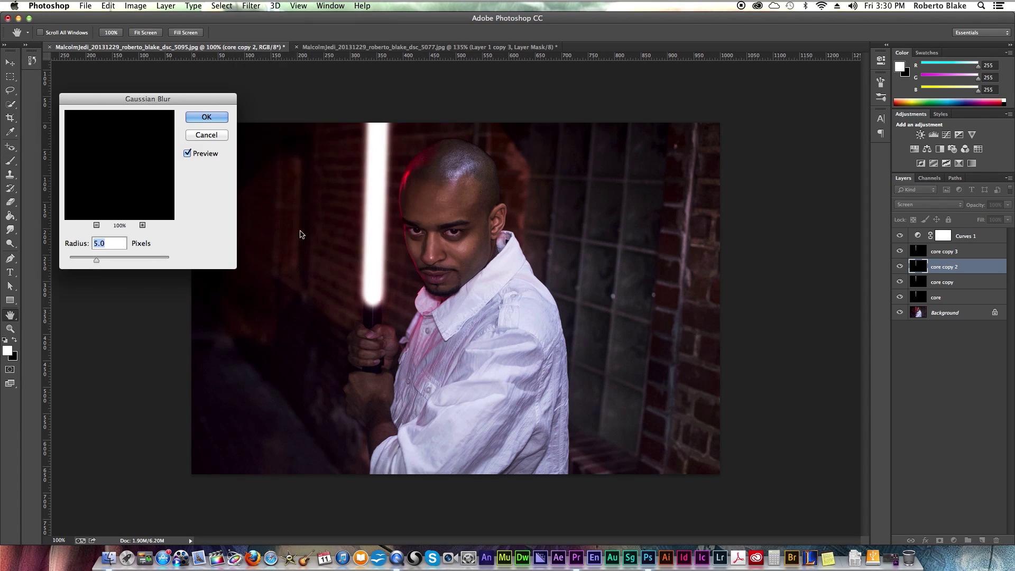
type("10")
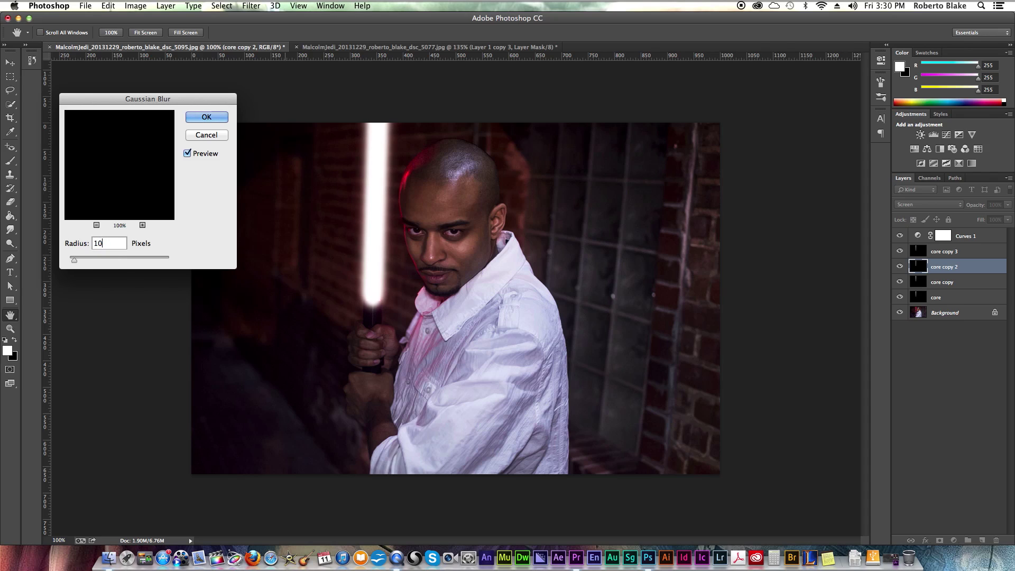
key("BackSpace")
type("5")
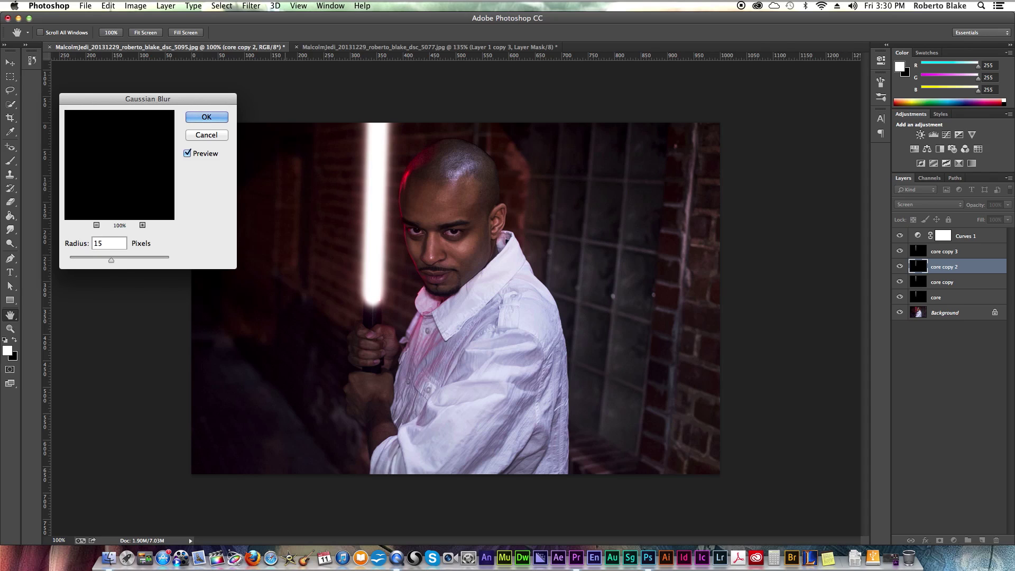
left_click(206, 119)
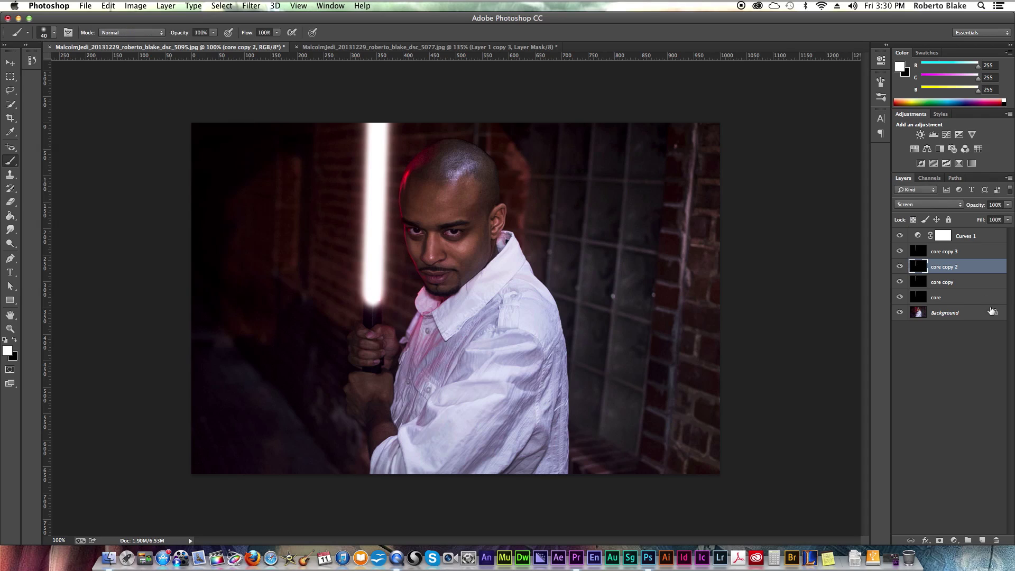
Apply a Gaussian Blur with a 30-pixel radius to the core copy layer.
left_click(918, 289)
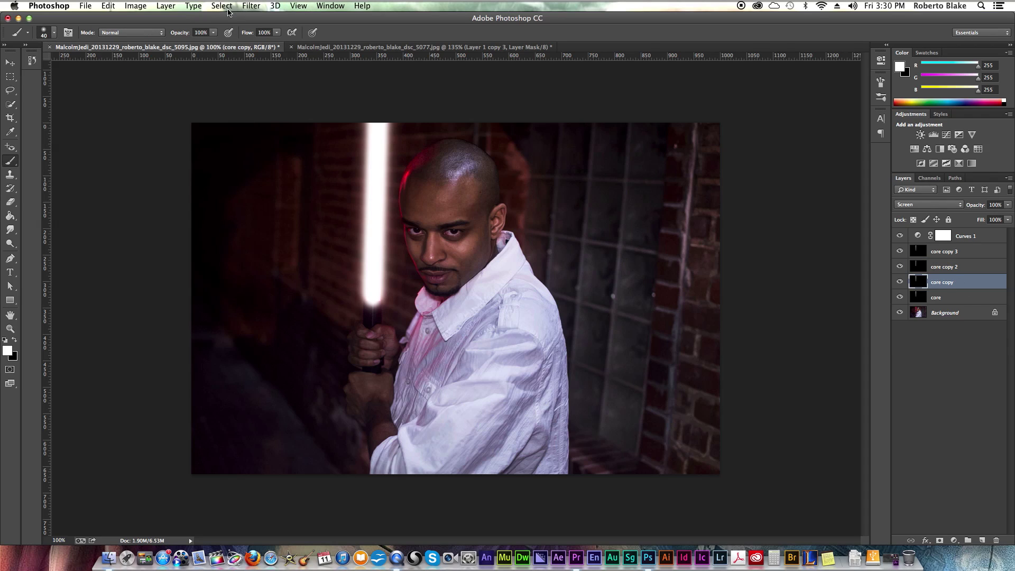
left_click(257, 8)
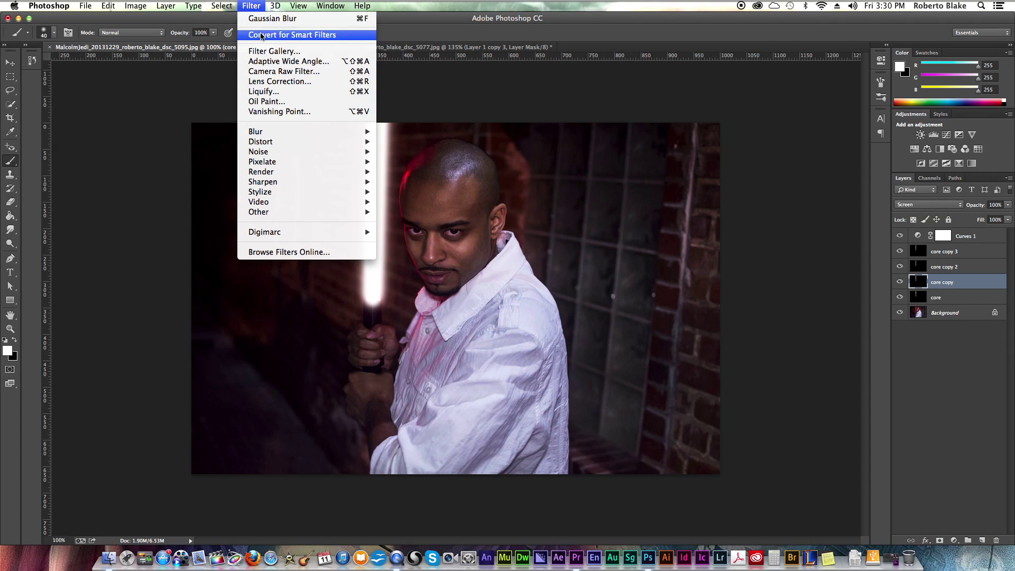
mouse_move(304, 134)
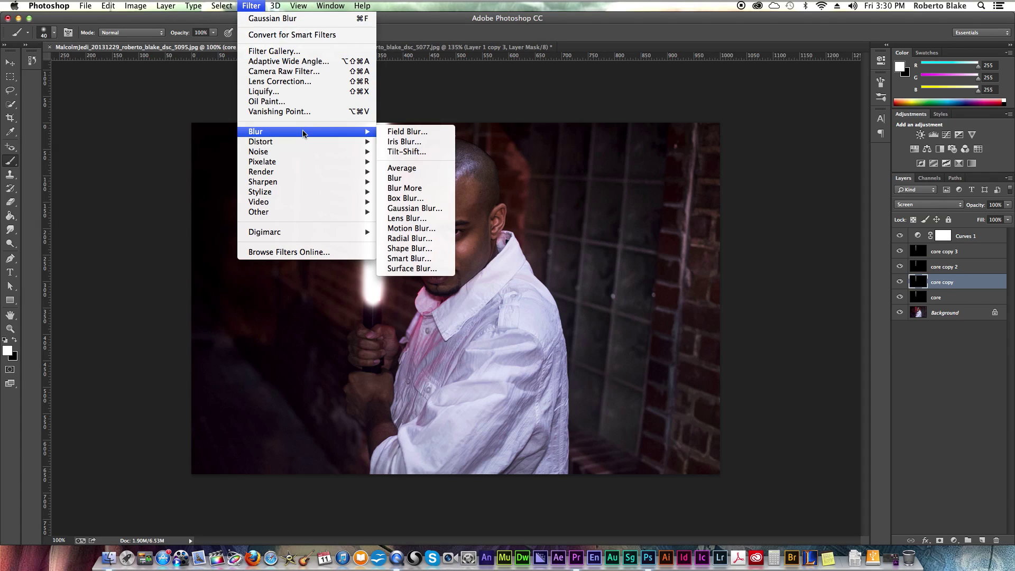
left_click(418, 209)
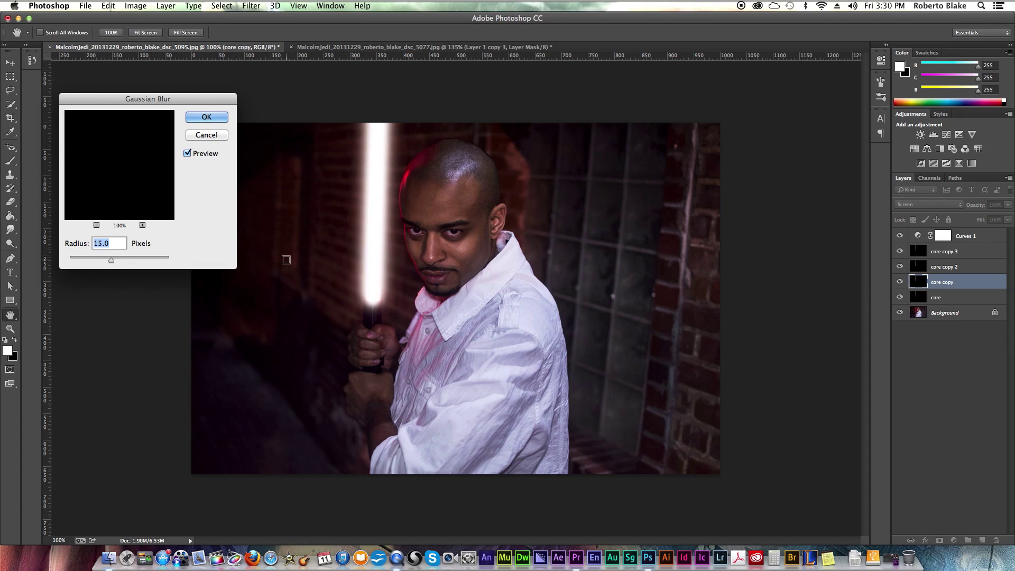
type("30")
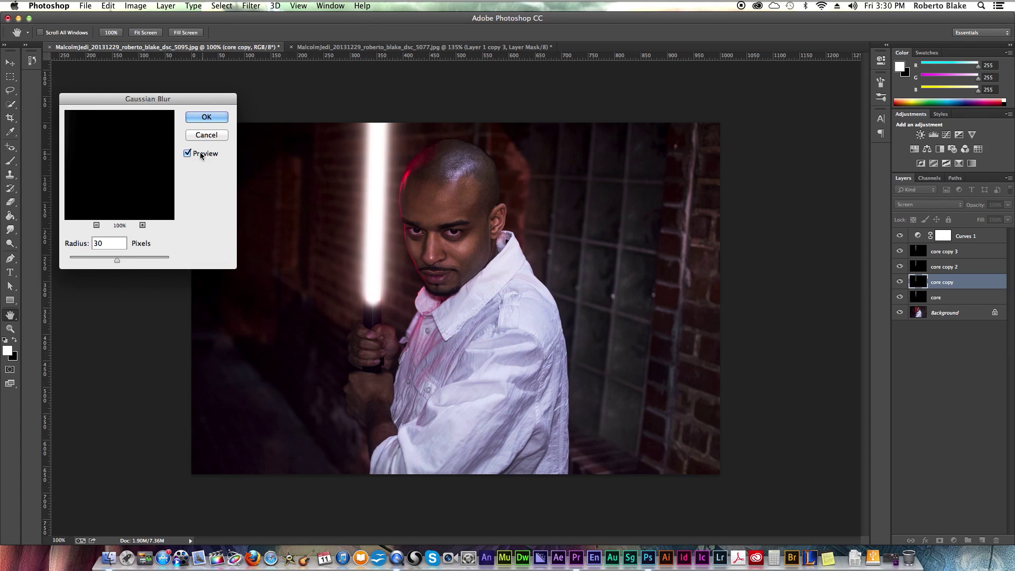
left_click(205, 118)
key("b")
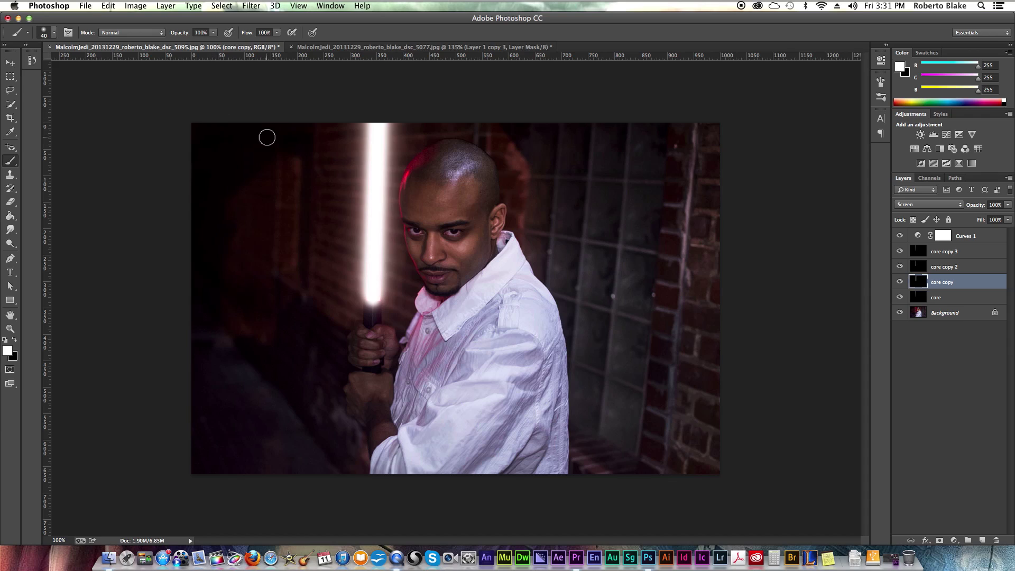
Merge the core layer and its three copies into a single layer.
left_click(938, 296)
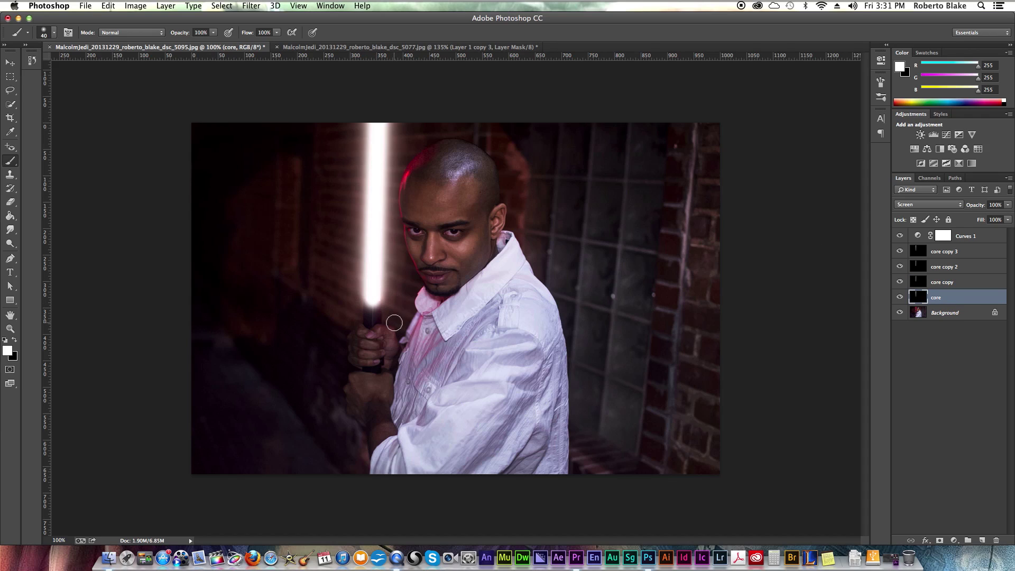
left_click(372, 297)
left_click(949, 252, "shift")
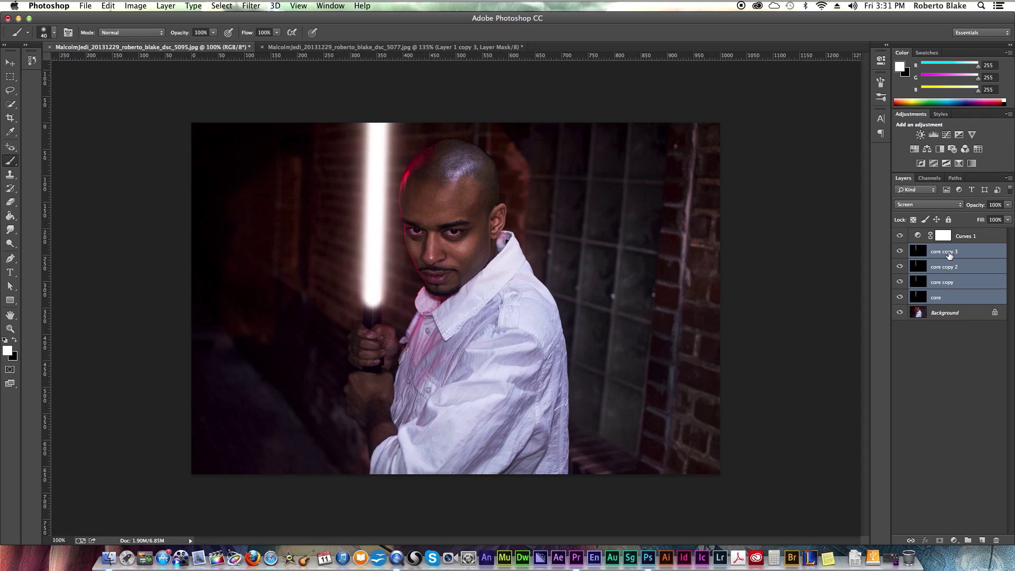
key("super+e")
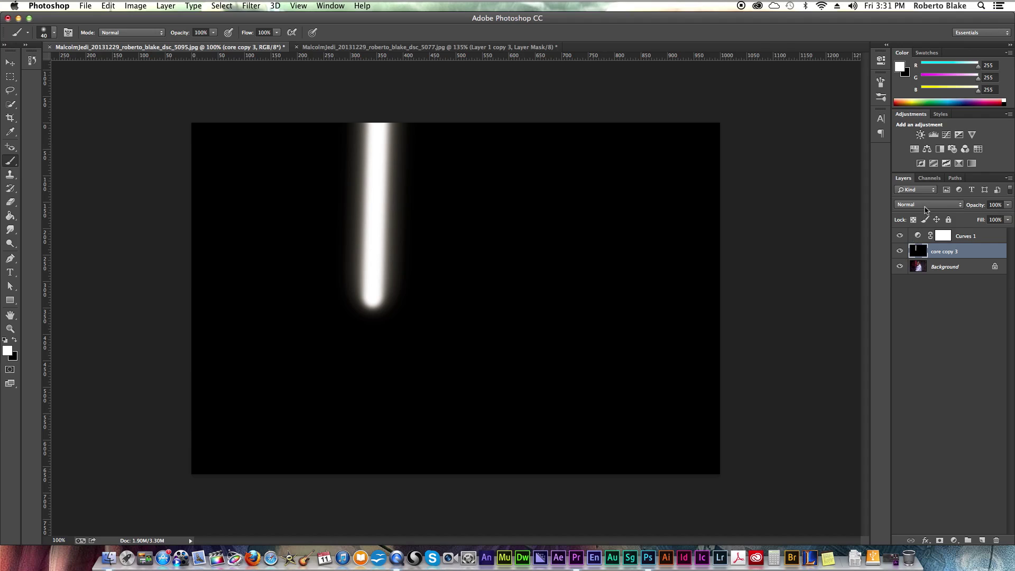
Set the merged core copy 3 layer's blending mode to Screen and open a Color Balance adjustment for it.
left_click(927, 206)
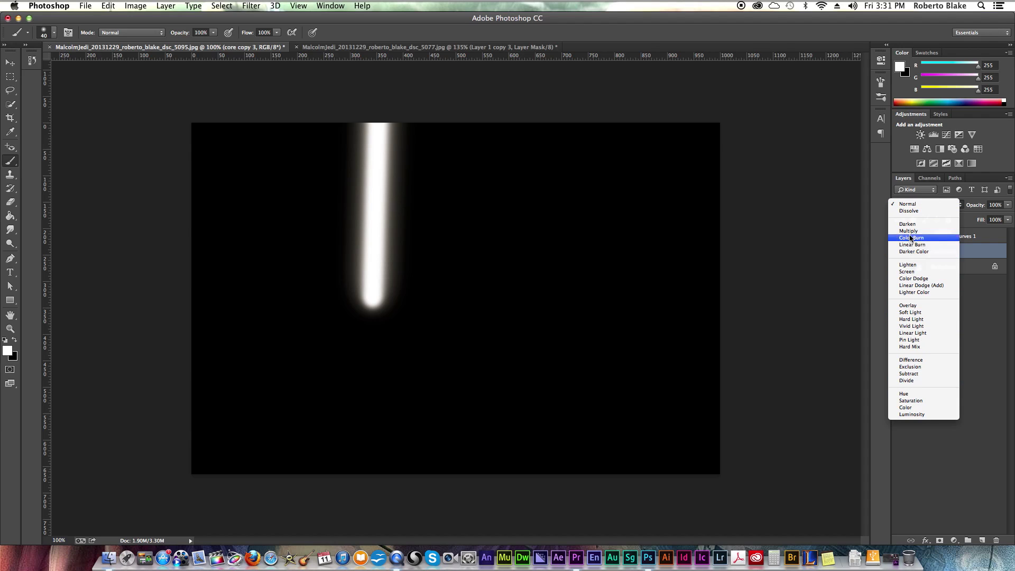
left_click(911, 272)
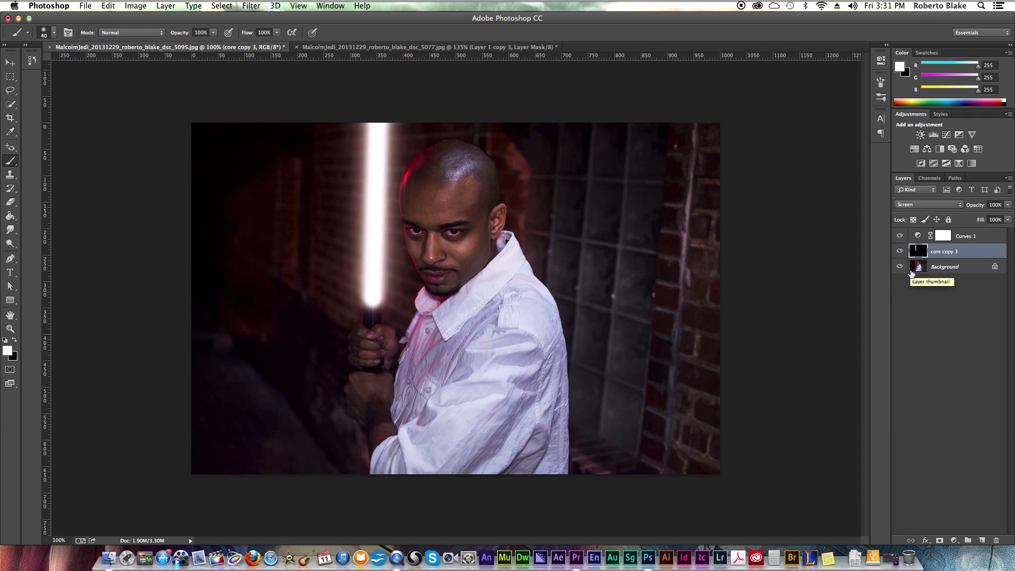
left_click(132, 7)
mouse_move(155, 35)
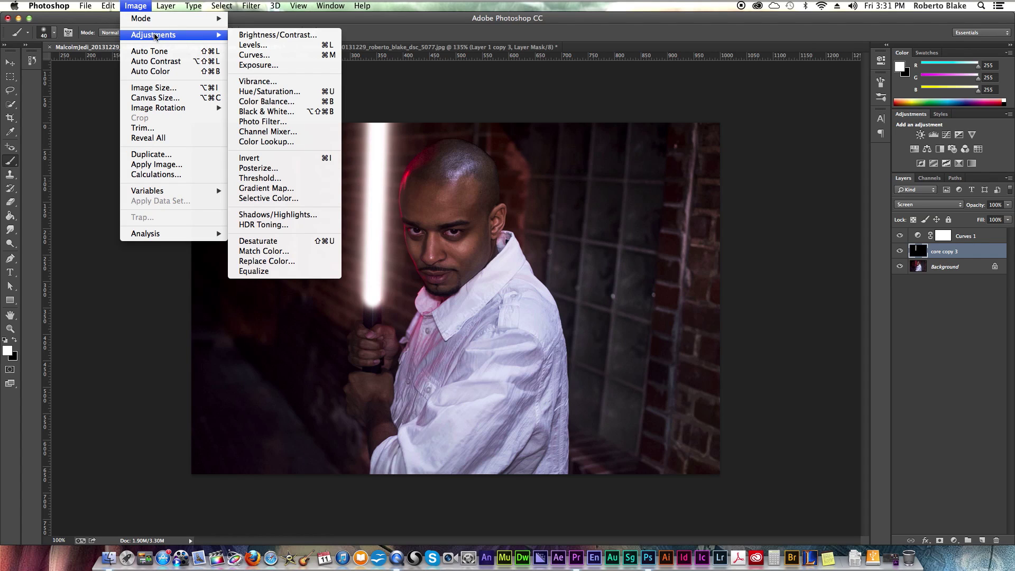
left_click(267, 101)
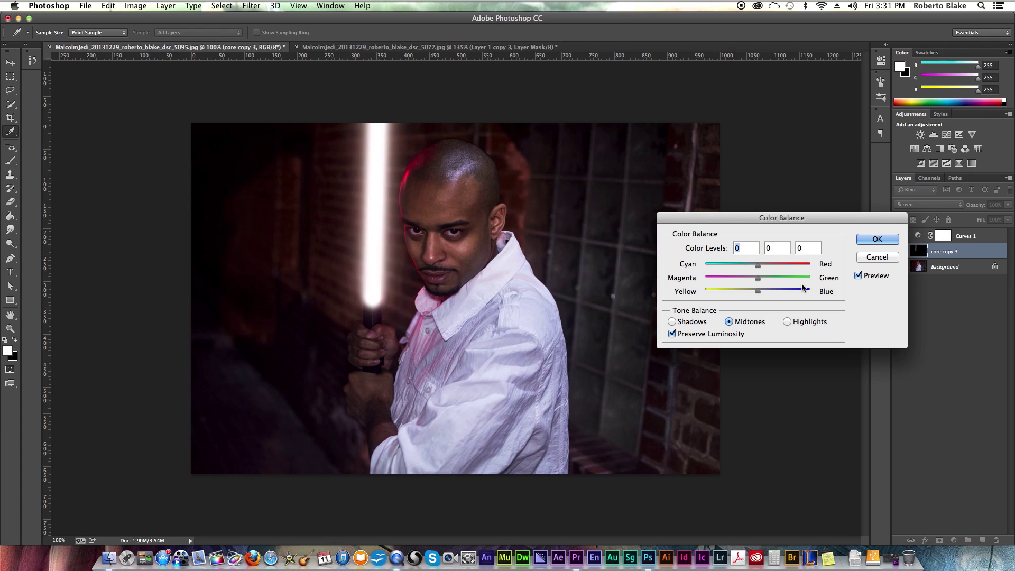
Try a green glow in Color Balance, setting Green to +58 for the midtones and +60 for the highlights.
left_click_drag(805, 278, 808, 277)
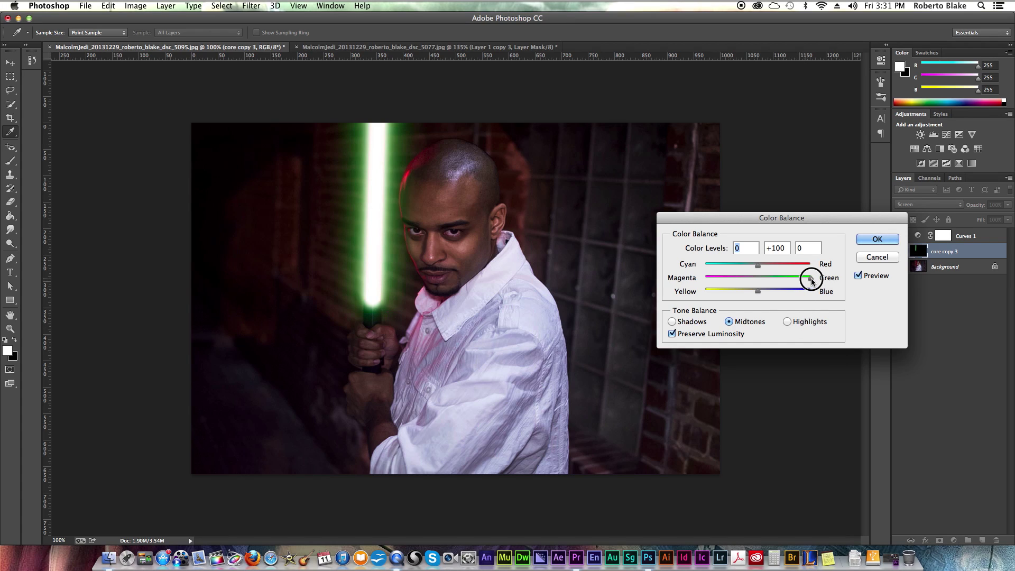
left_click(787, 322)
left_click(812, 278)
left_click_drag(814, 280, 820, 277)
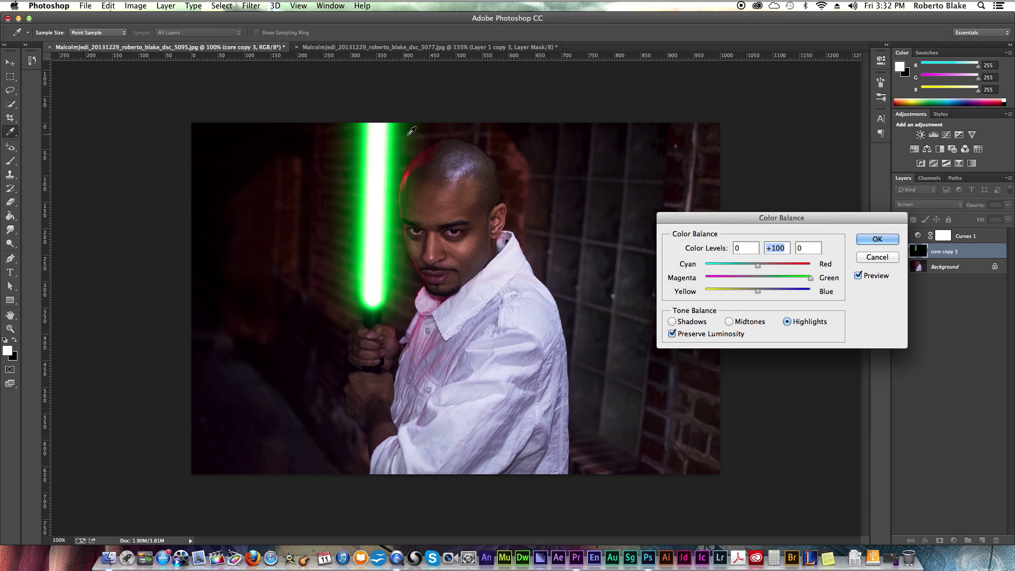
left_click_drag(810, 278, 788, 283)
left_click(729, 322)
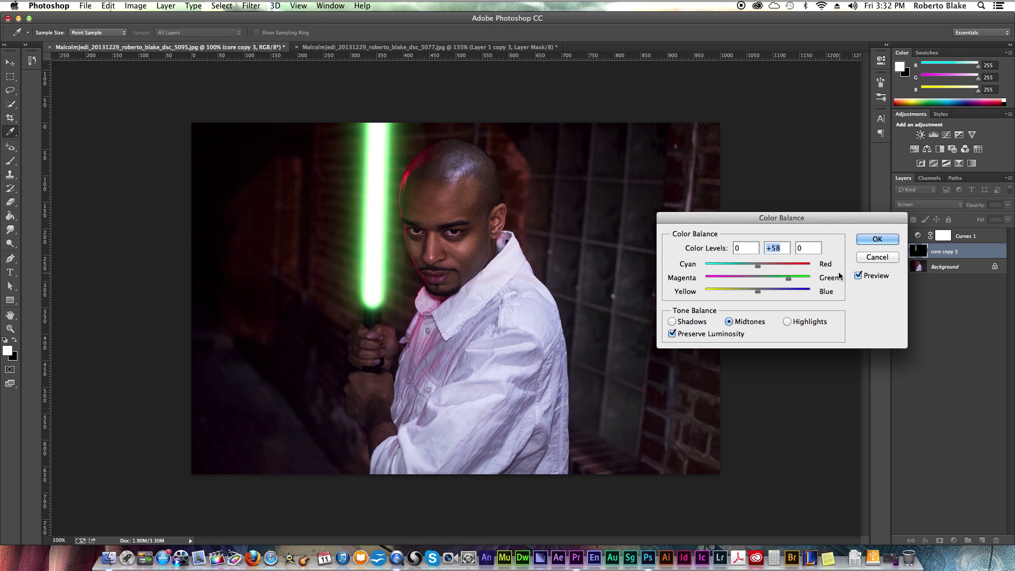
Color the glow red with midtones at Red +100 and Green +6, shift the highlights toward red, and apply the Color Balance adjustment.
left_click_drag(801, 264, 814, 264)
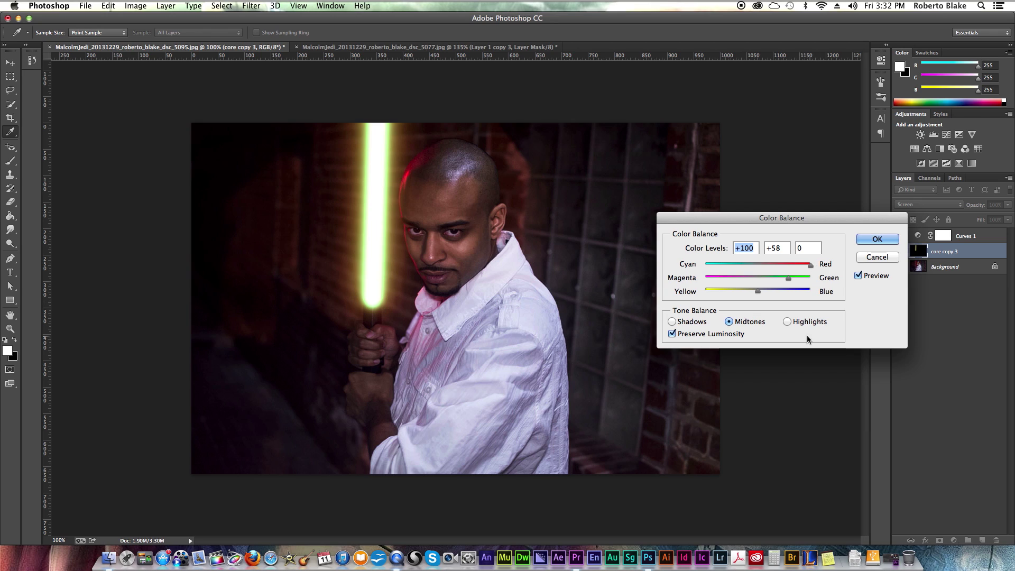
left_click(788, 321)
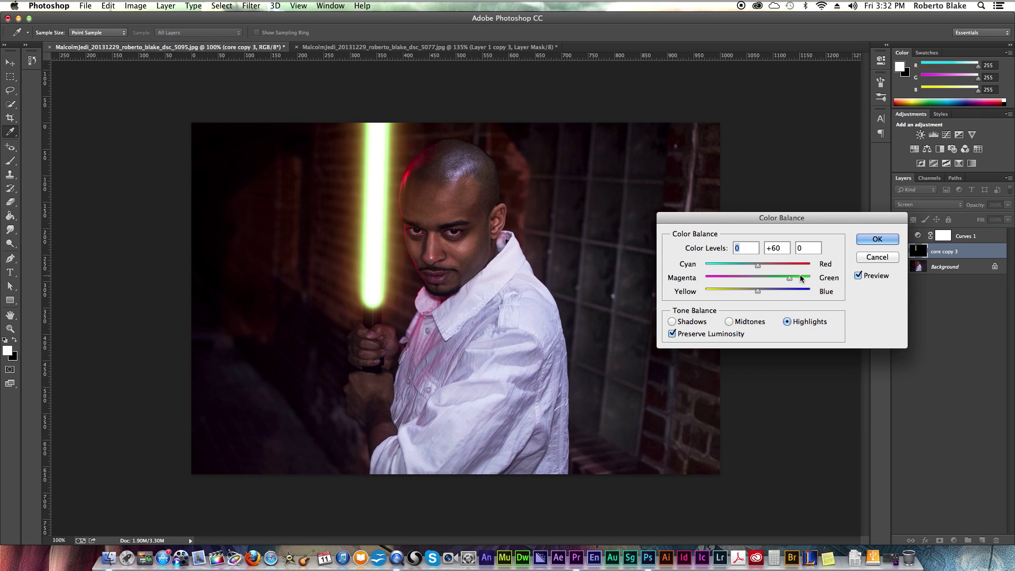
left_click_drag(800, 264, 762, 284)
left_click(730, 323)
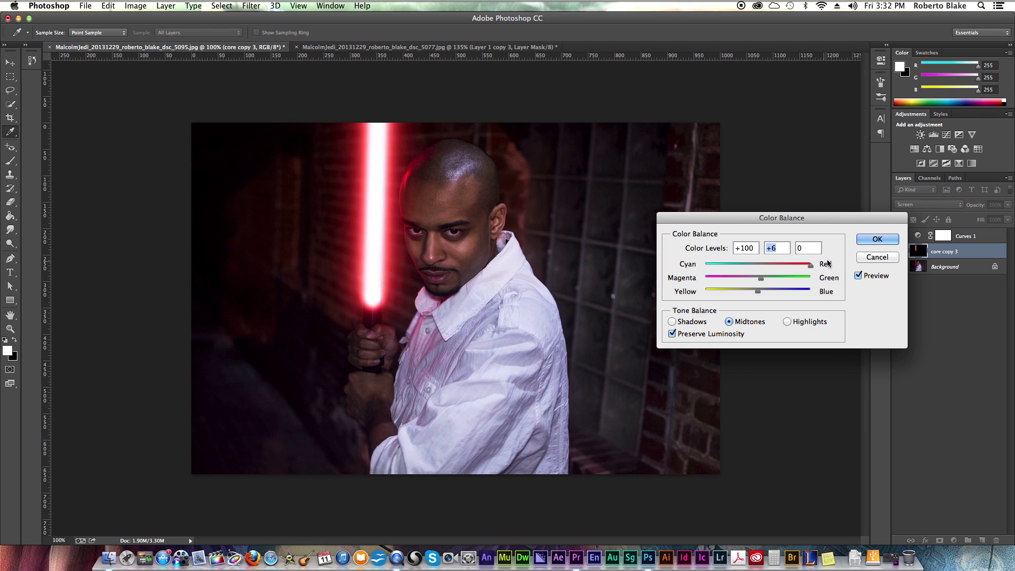
left_click(881, 241)
Add a layer mask to core copy 3 and paint it with black at 60% opacity where the glow spills onto the hilt.
key("b")
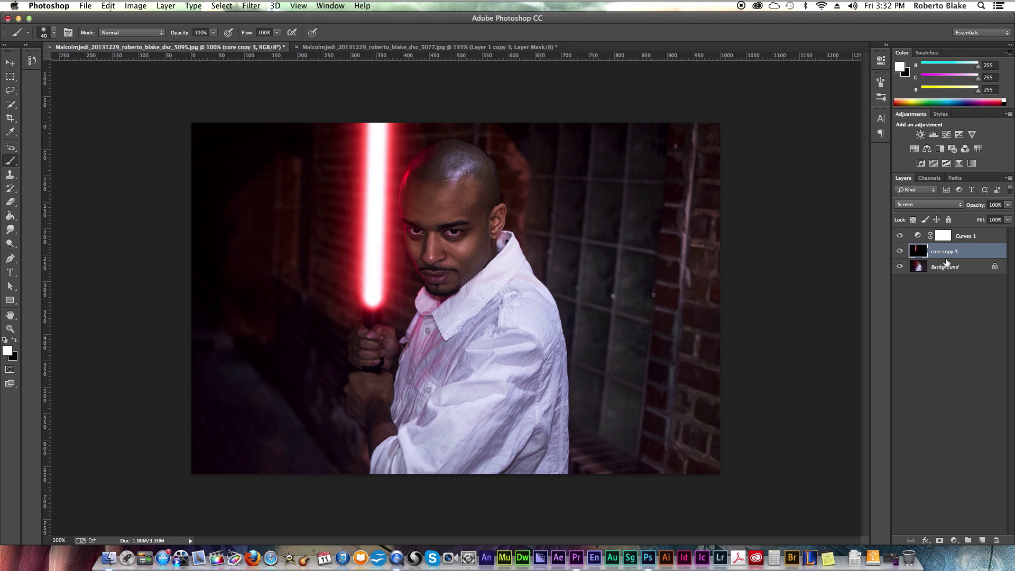
left_click(940, 541)
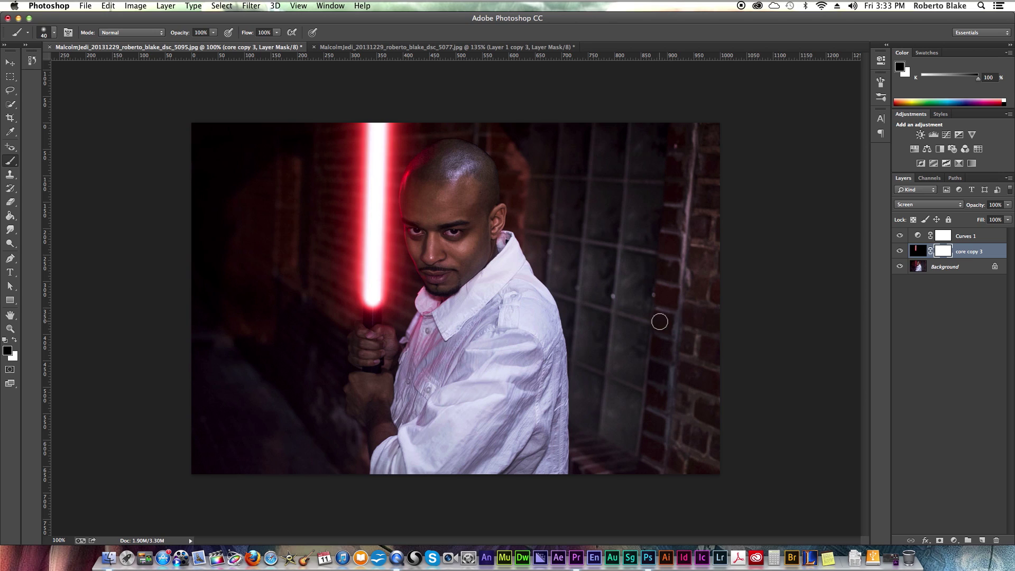
key("6")
mouse_move(373, 318)
left_mouse_down()
mouse_move(367, 310)
mouse_move(374, 320)
mouse_move(381, 310)
mouse_move(362, 324)
mouse_move(365, 310)
mouse_move(365, 328)
left_mouse_up()
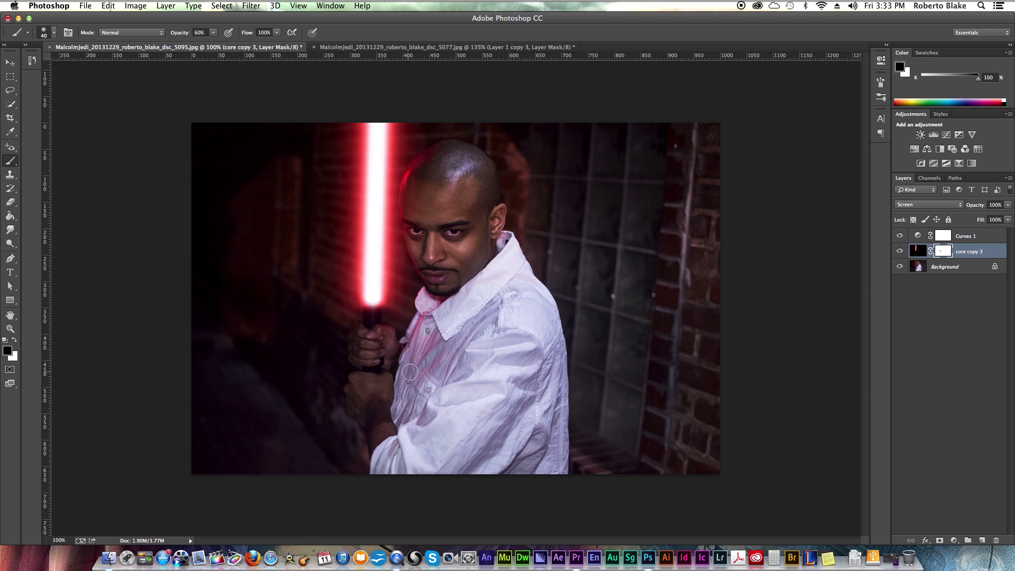
Switch to the dsc_5077 photo and delete its Layer 1 and Layer 1 copy 3 layers, leaving only the Background.
left_click(466, 51)
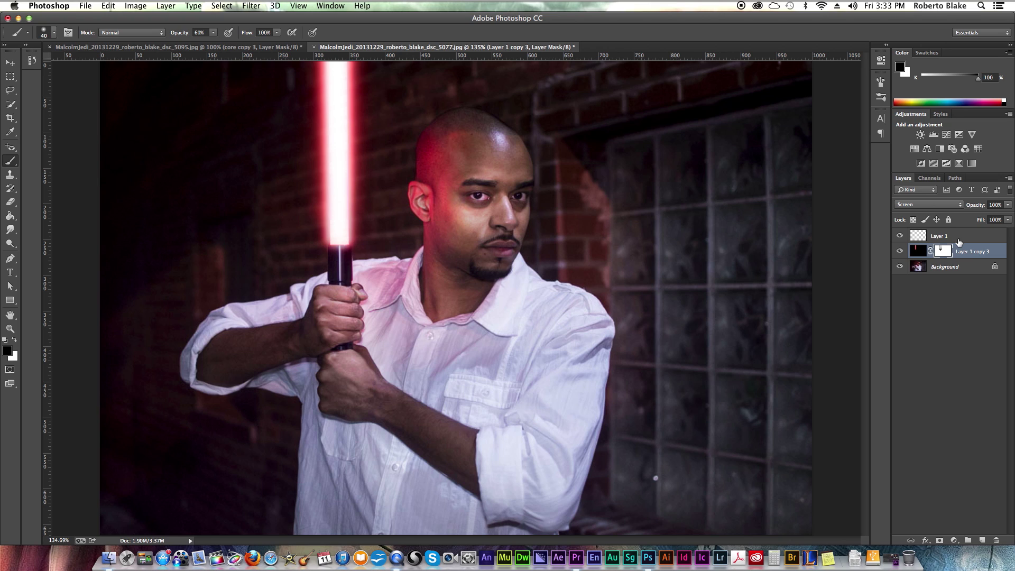
left_click(965, 241, "shift")
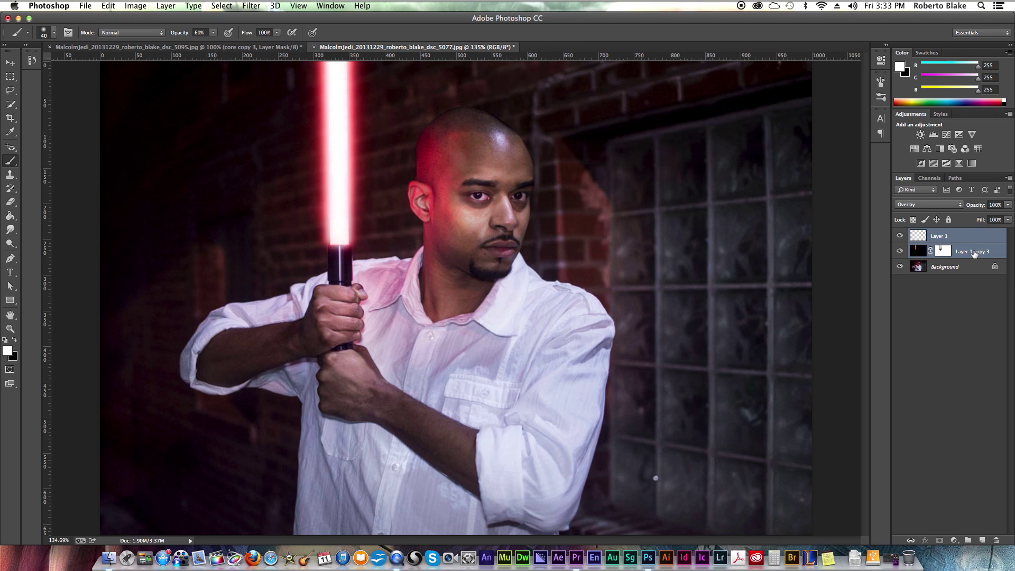
left_click_drag(975, 255, 986, 543)
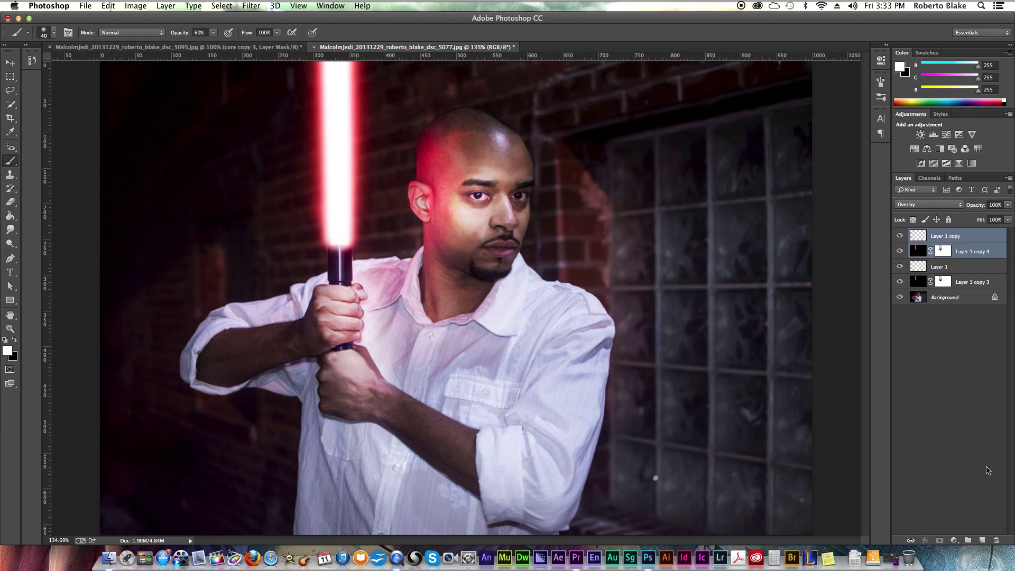
key("super+z")
left_click_drag(977, 253, 998, 542)
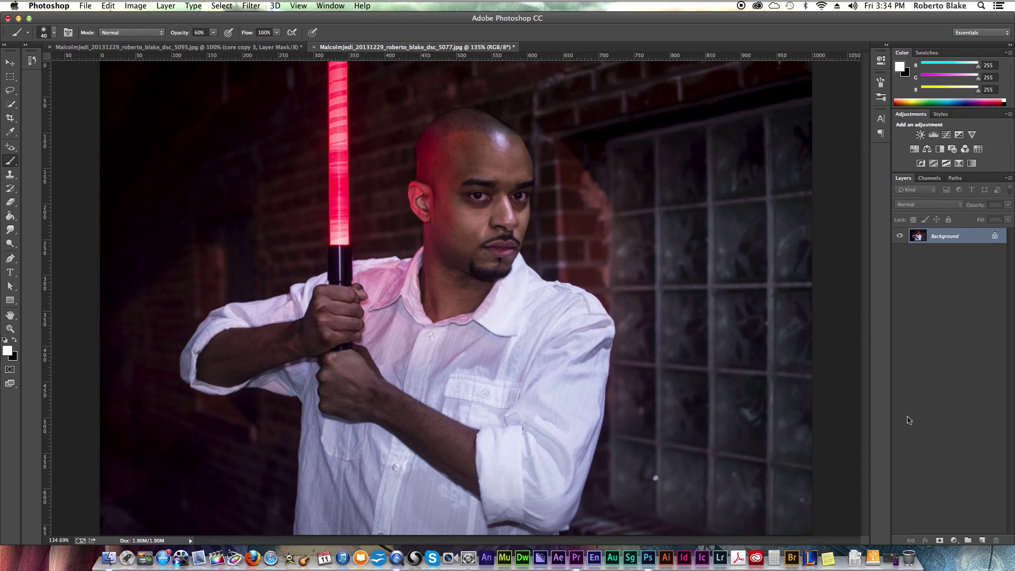
Add a new layer above the Background and fill it with black using the Paint Bucket.
left_click(982, 540)
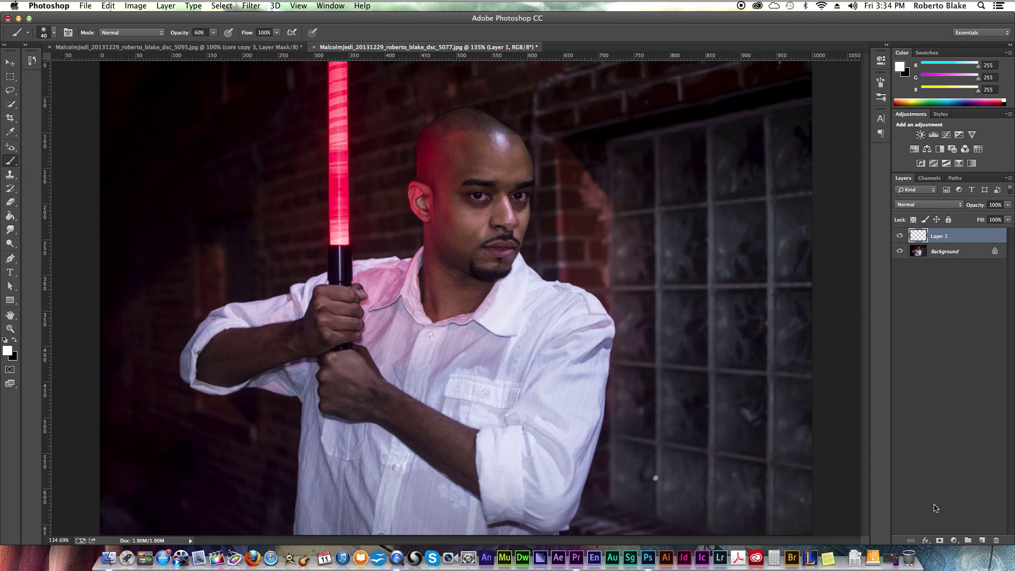
key("x")
key("g")
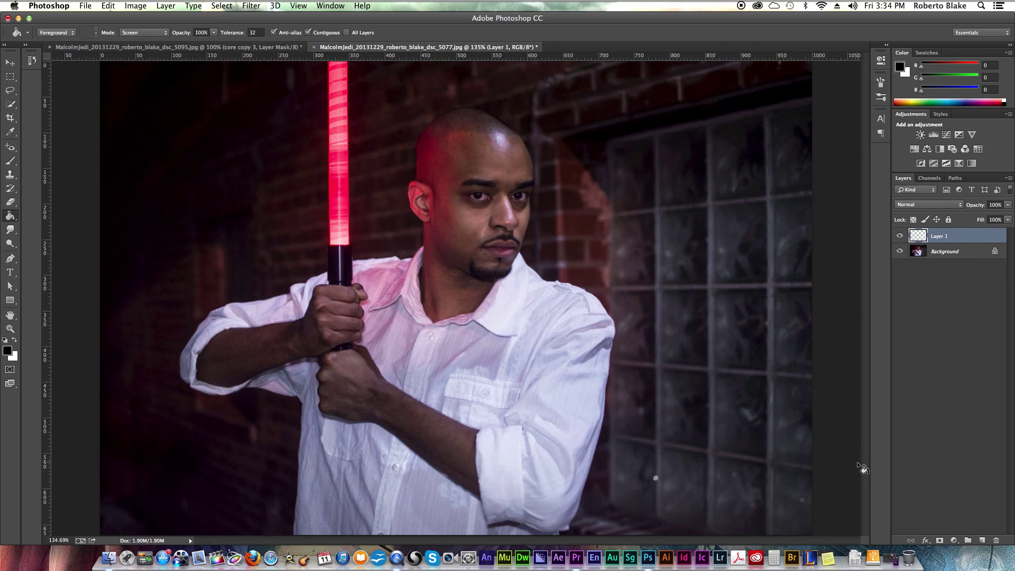
left_click(649, 312)
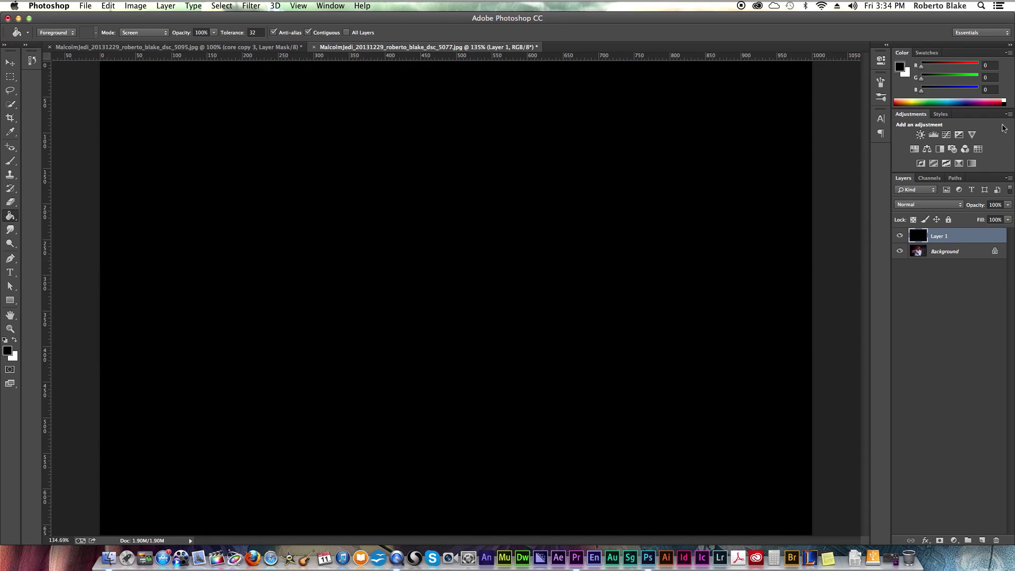
Set the black layer's blending mode to Screen.
left_click(912, 205)
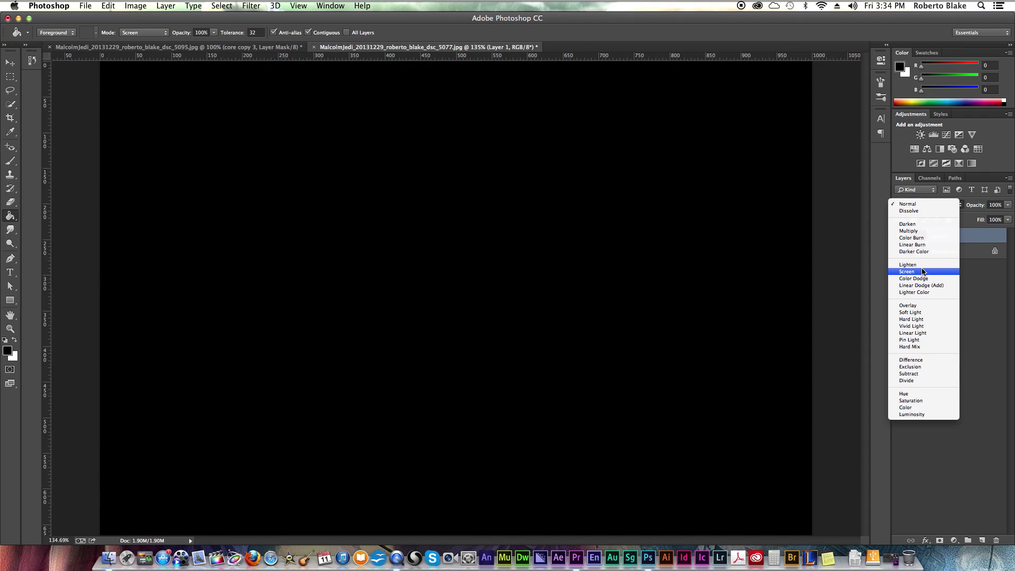
key("Escape")
key("alt+shift+s")
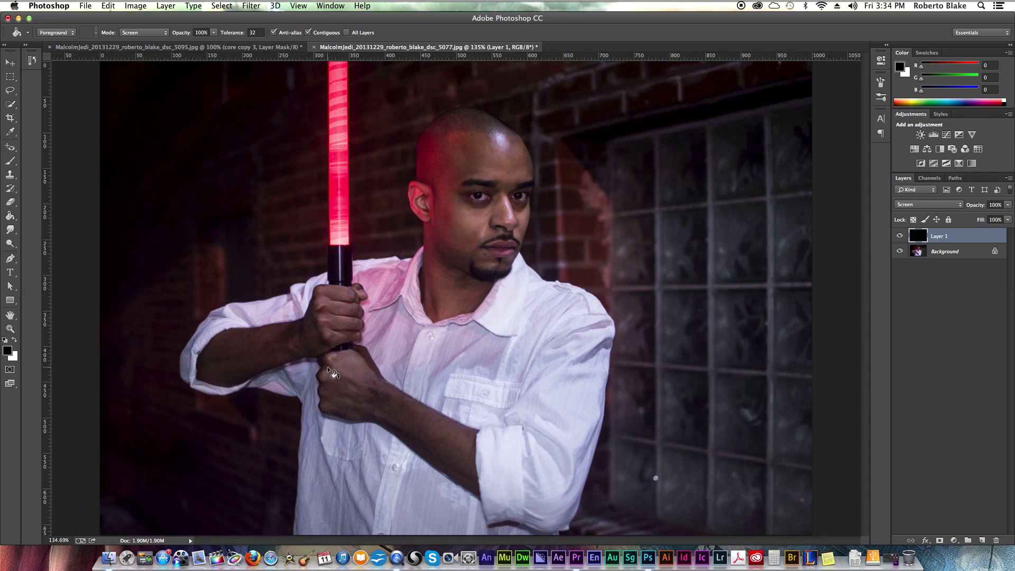
Start a white-filled Pen shape by drawing its bottom edge across the blade's base, just above the hilt.
key("p")
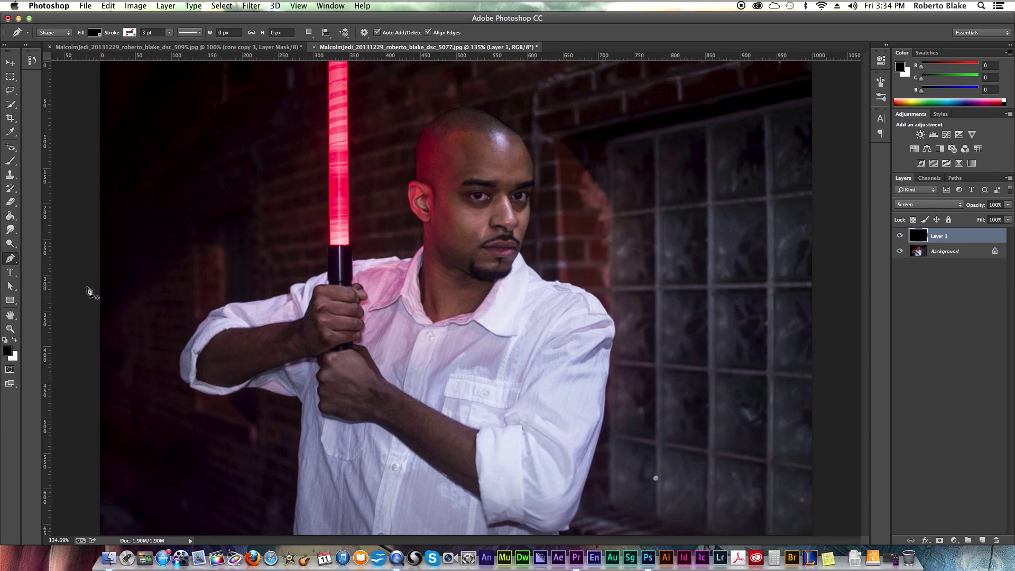
left_click(94, 32)
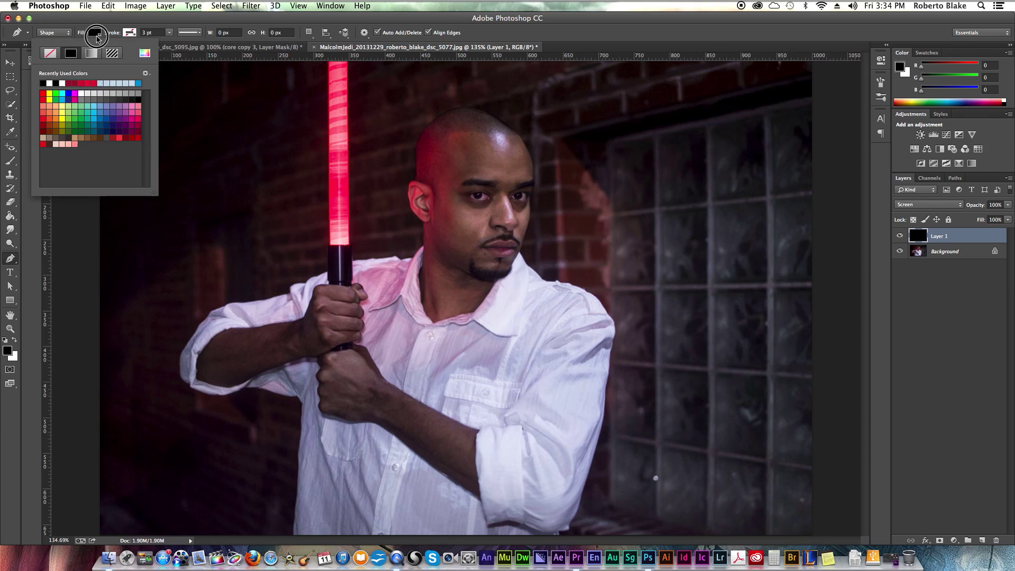
left_click(61, 83)
left_click(260, 22)
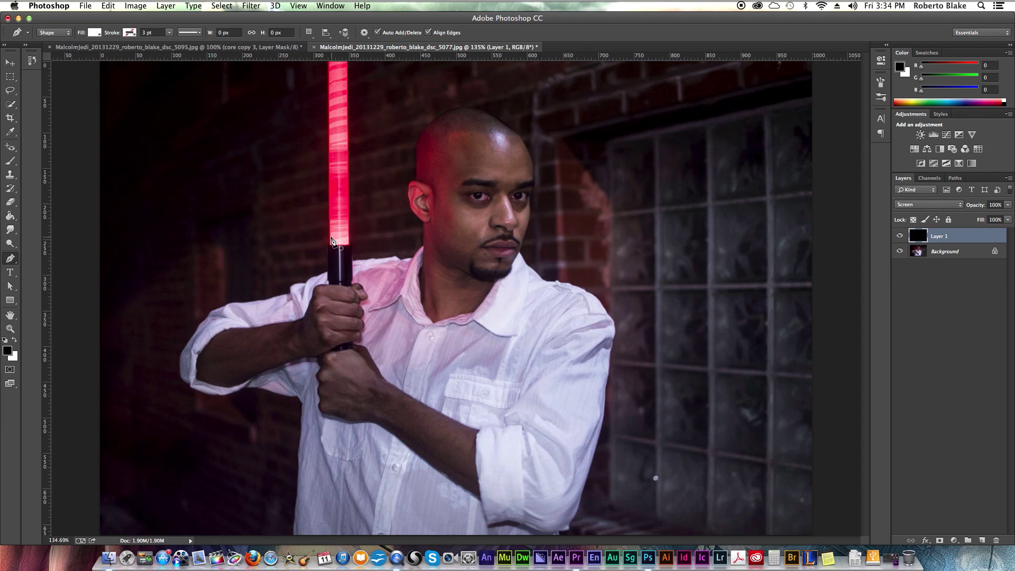
scroll(332, 241, "up", 5)
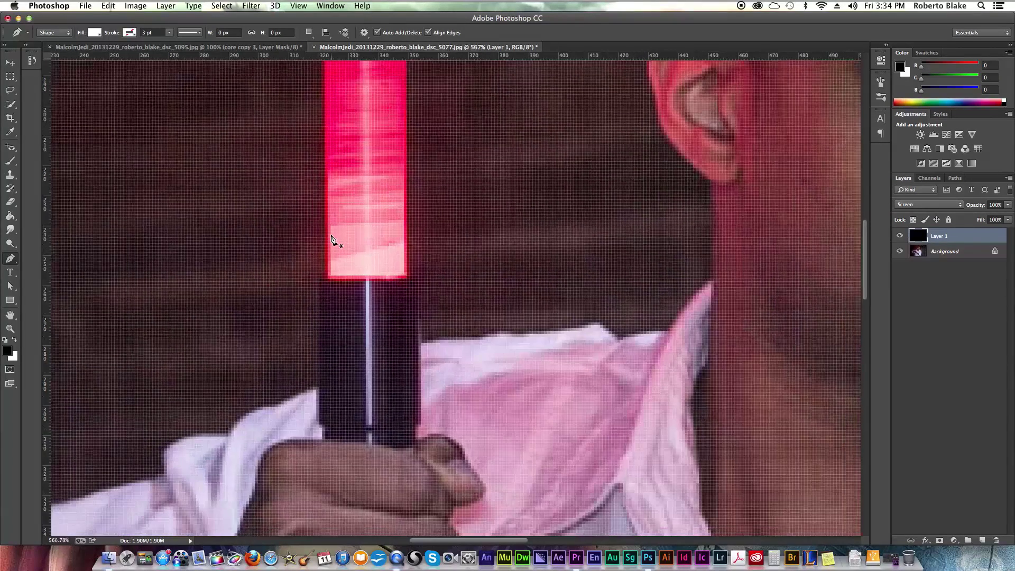
scroll(332, 241, "down", 1)
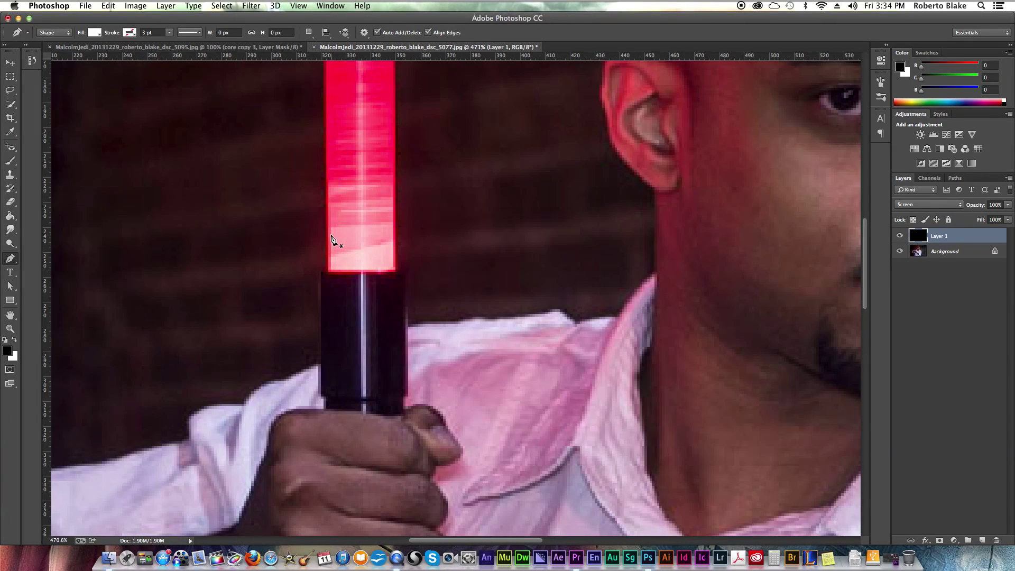
left_click(327, 275)
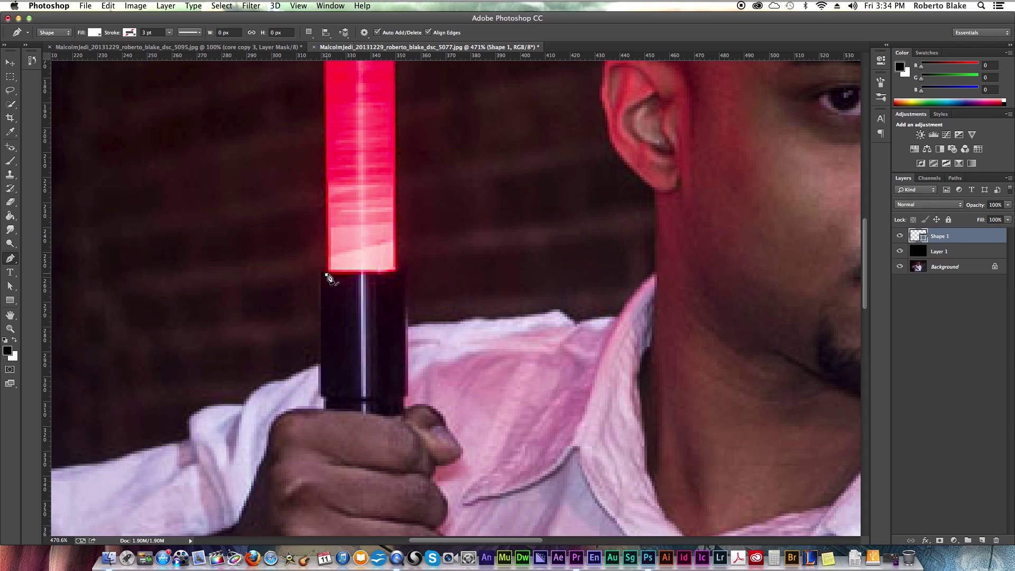
left_click(397, 273)
left_click(397, 272)
Nudge the left anchor of the shape's bottom edge onto the blade's corner, making the edge about 27 px wide.
key("a")
left_click(326, 276)
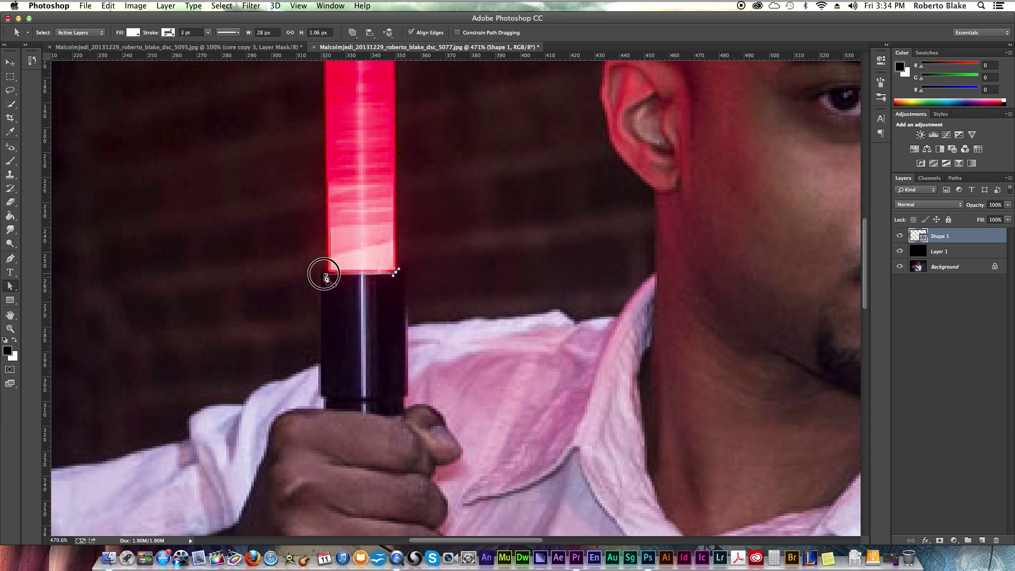
left_click(327, 274)
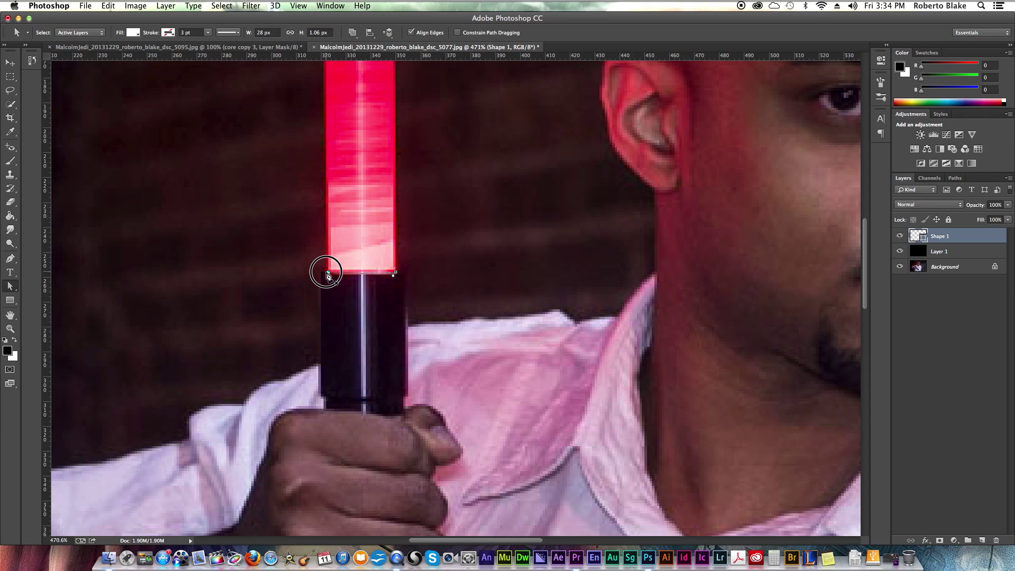
left_click_drag(327, 275, 327, 274)
Switch back to the Pen tool and bring the blade's upper end at the image edge into view.
key("p")
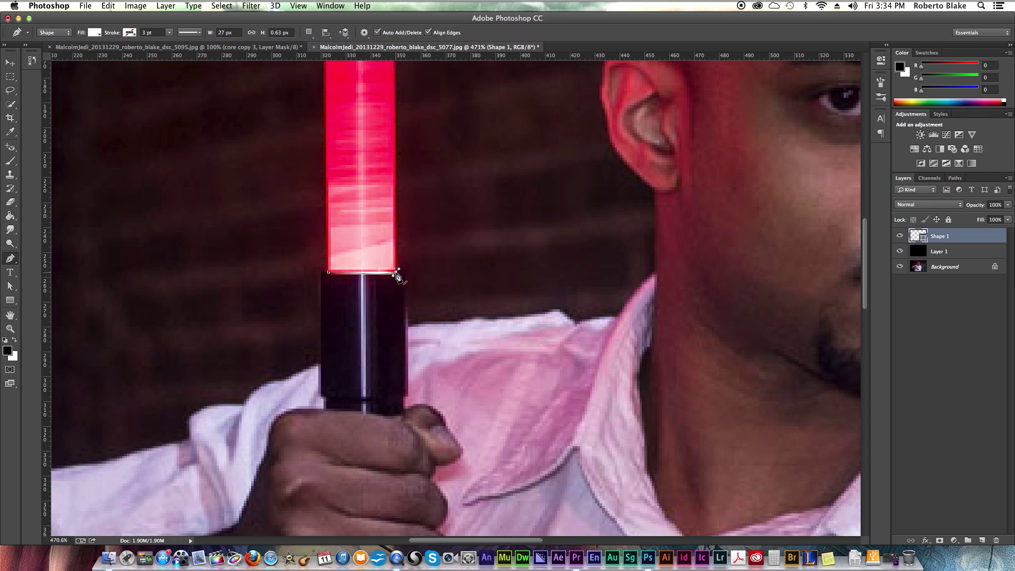
scroll(401, 253, "up", 10)
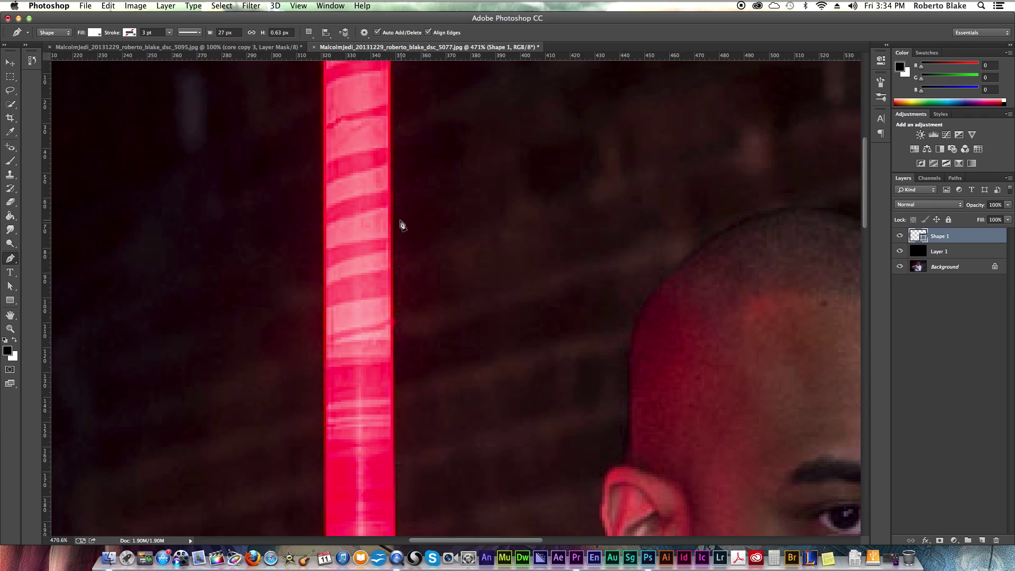
scroll(401, 226, "up", 5)
left_click(393, 230)
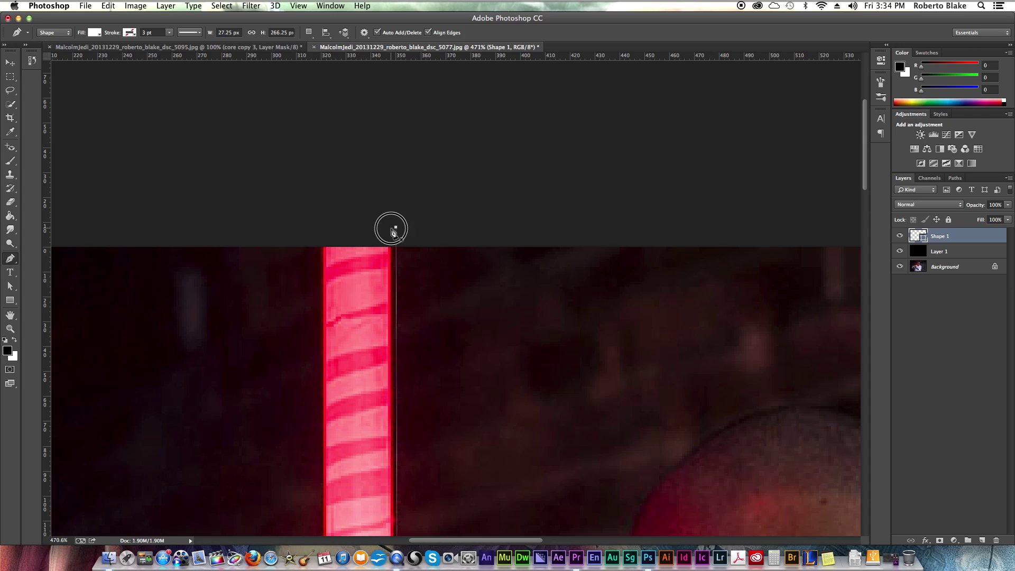
left_click(394, 229)
key("super+z")
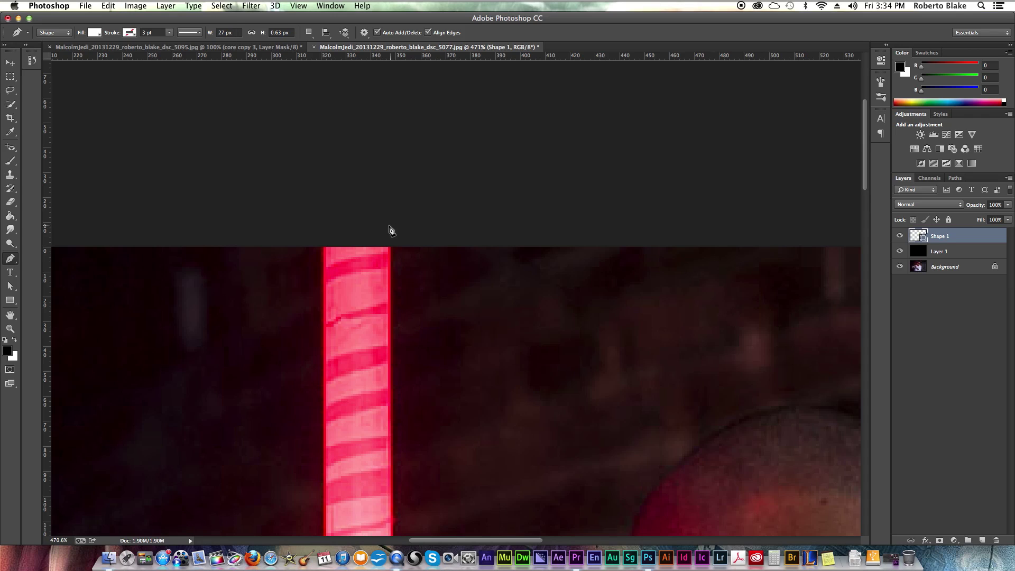
left_click(388, 223)
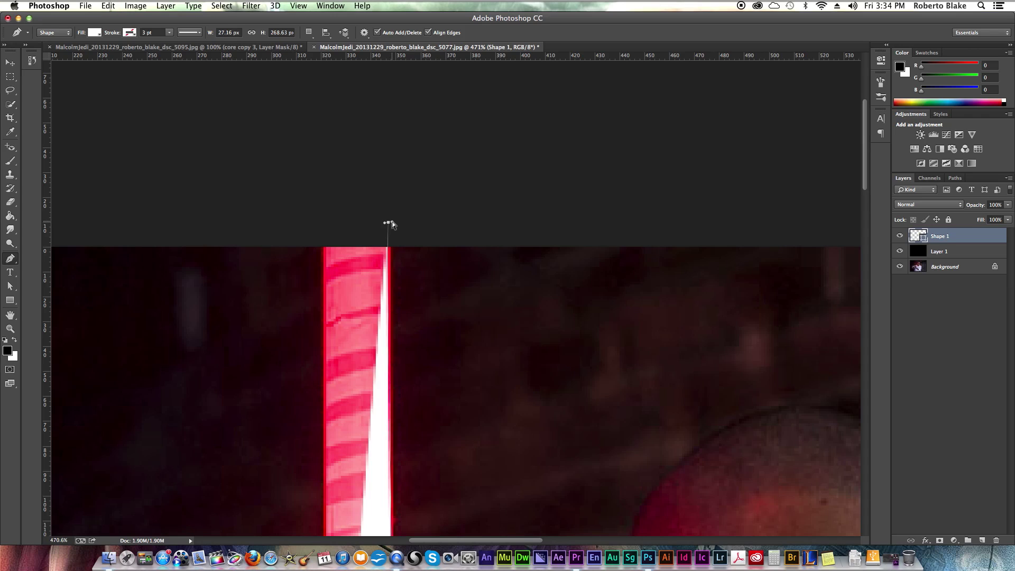
key("super+z")
Extend the white Pen shape up the blade by placing its two top anchors at the image's upper edge, about 260 px high.
left_click(392, 245)
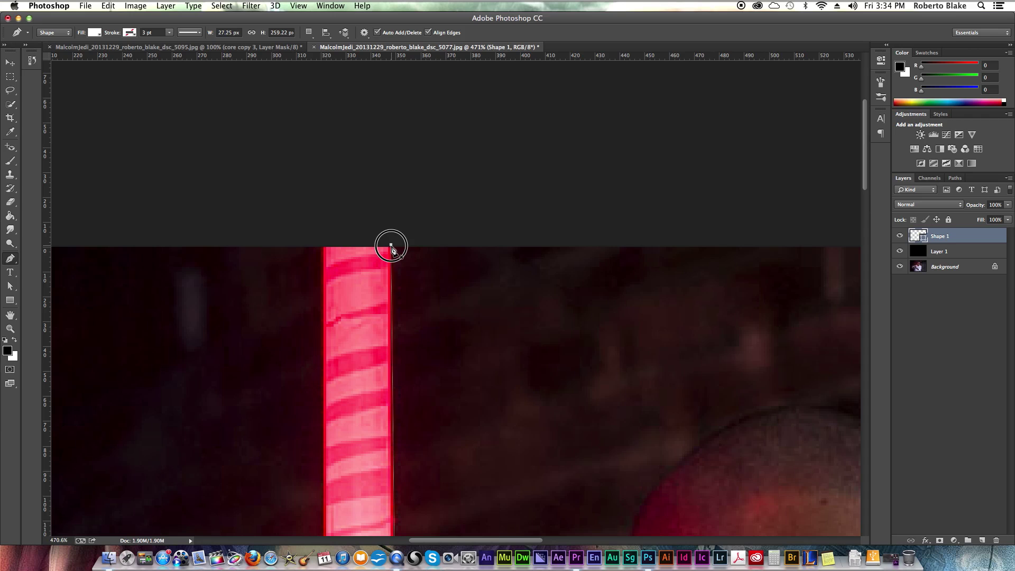
left_click(392, 246)
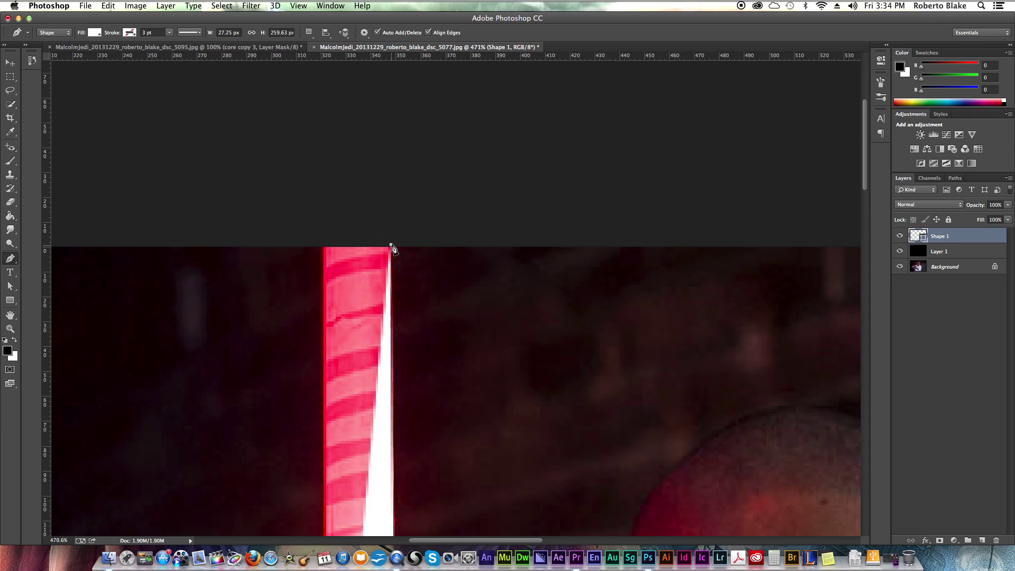
left_click(322, 247)
Nudge the shape's two bottom anchors slightly outward with Direct Selection to cover the blade's base, making the shape about 31 px wide.
scroll(335, 326, "down", 10)
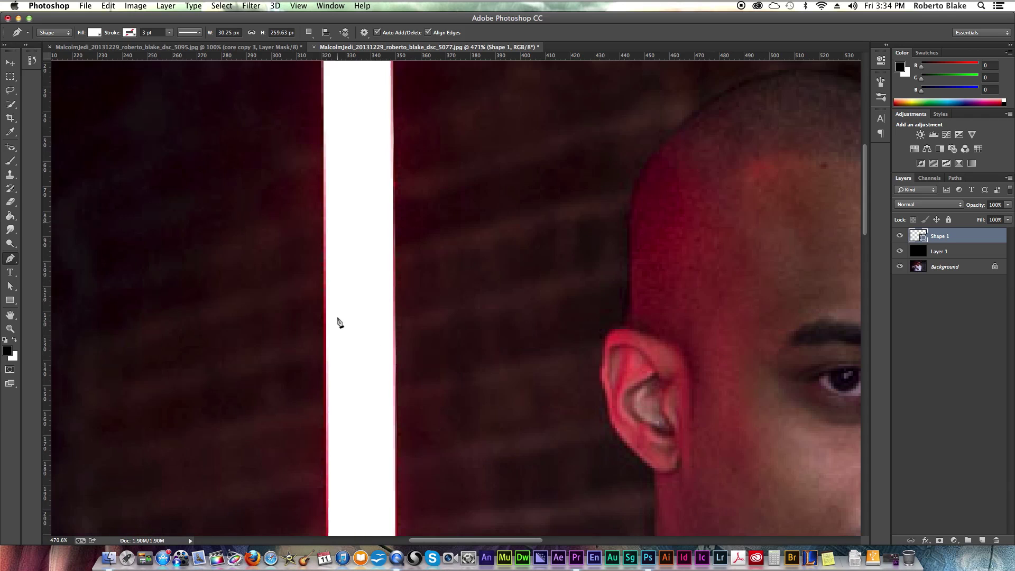
scroll(335, 326, "down", 3)
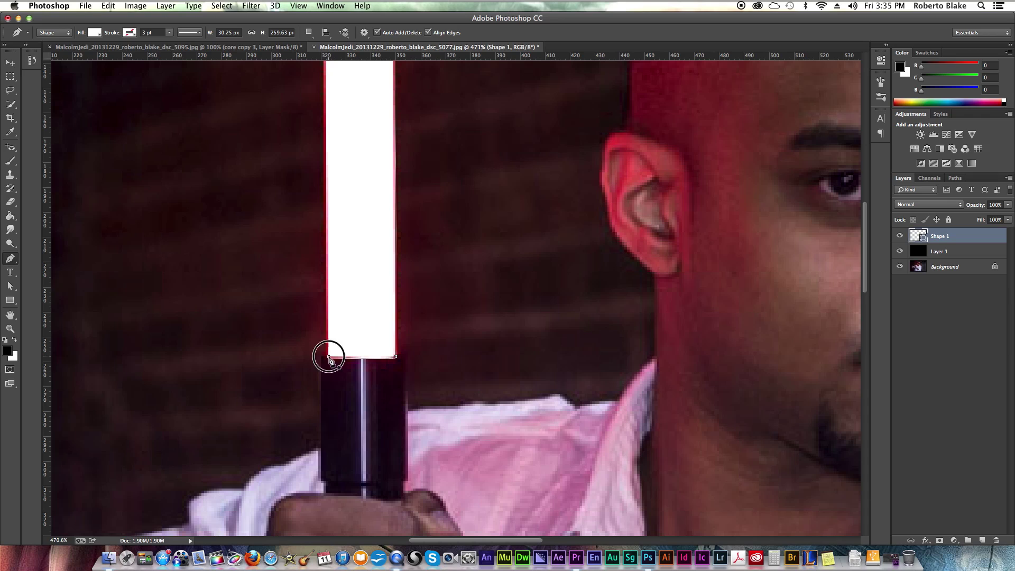
key("a")
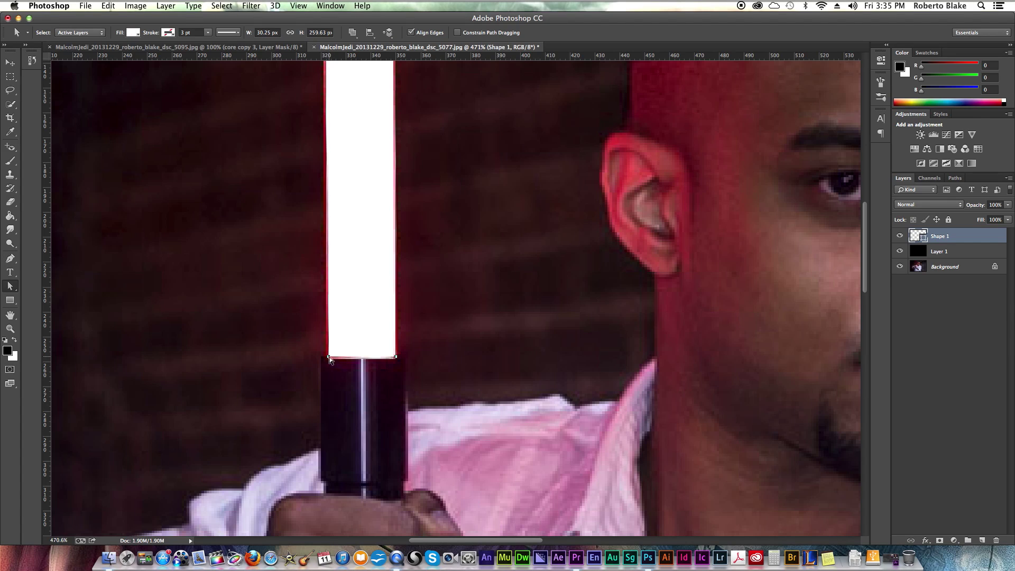
left_click(328, 357)
left_click_drag(328, 357, 325, 358)
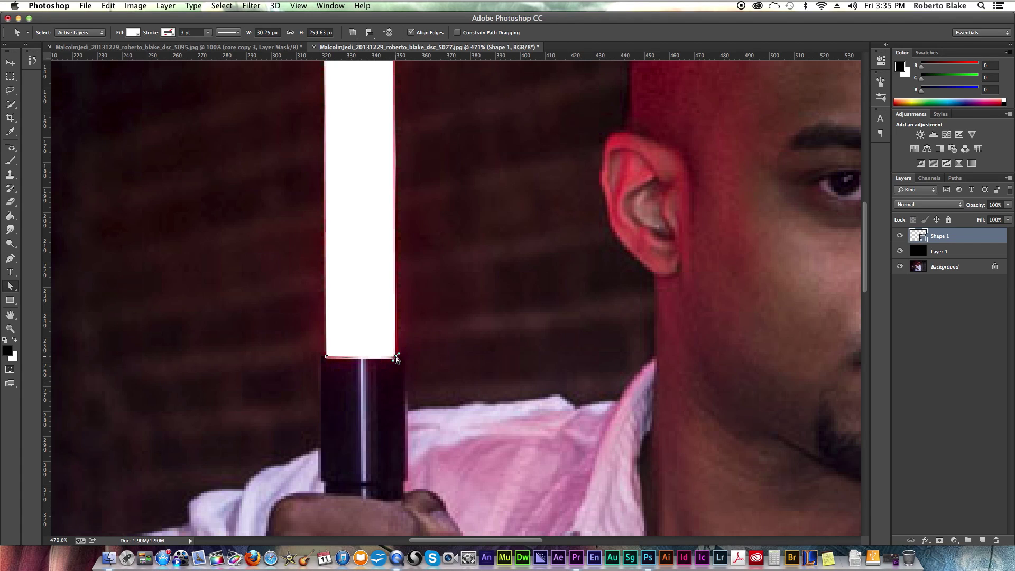
left_click_drag(395, 357, 401, 359)
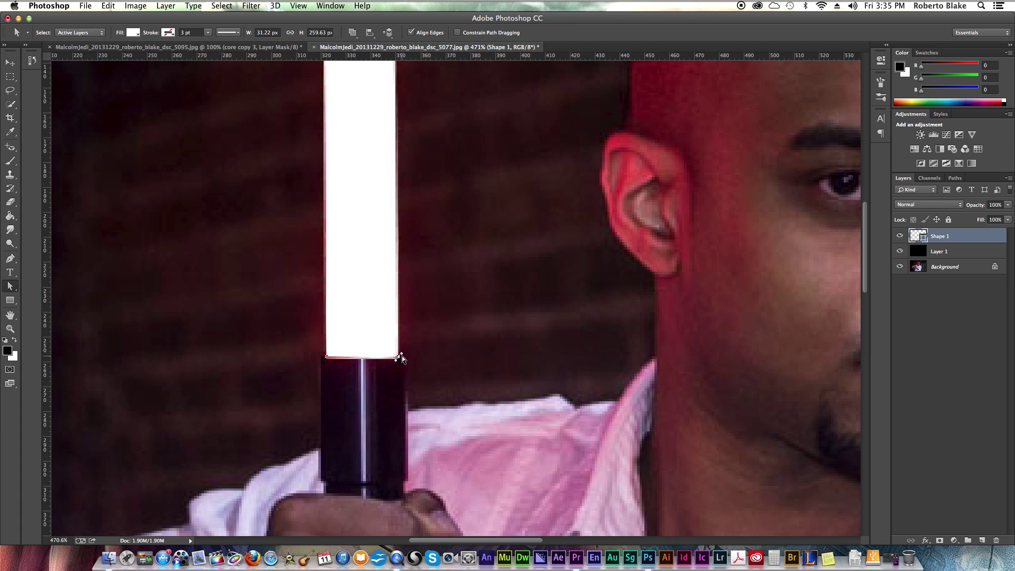
scroll(412, 349, "up", 10)
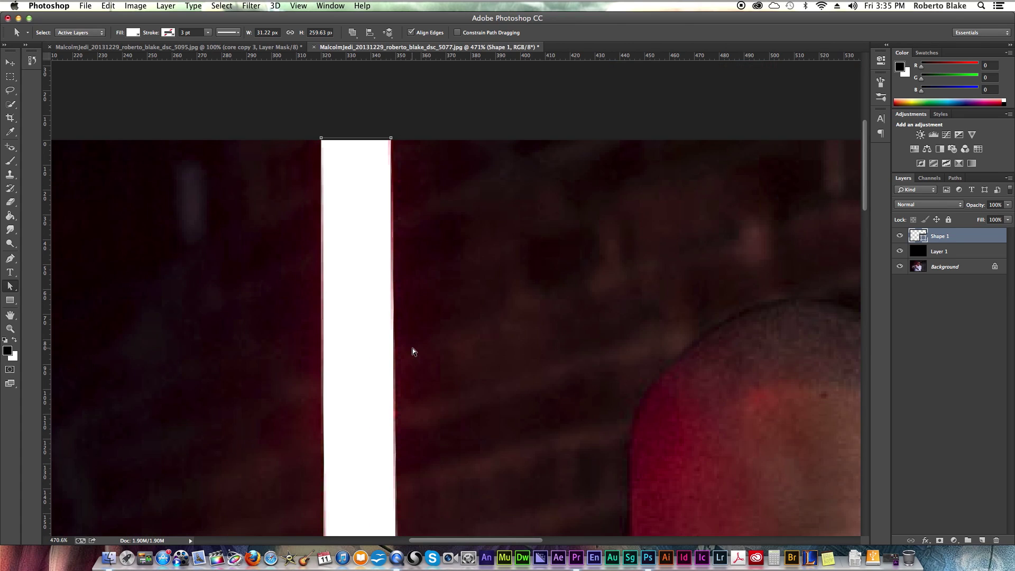
Rasterize the white blade shape layer.
scroll(412, 348, "down", 10)
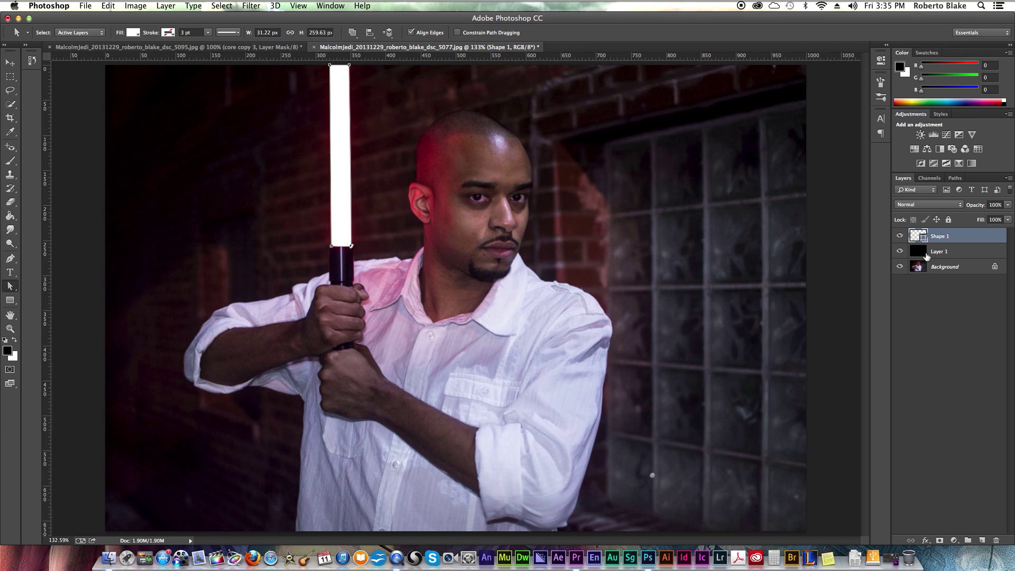
left_click(963, 242)
right_click(952, 240)
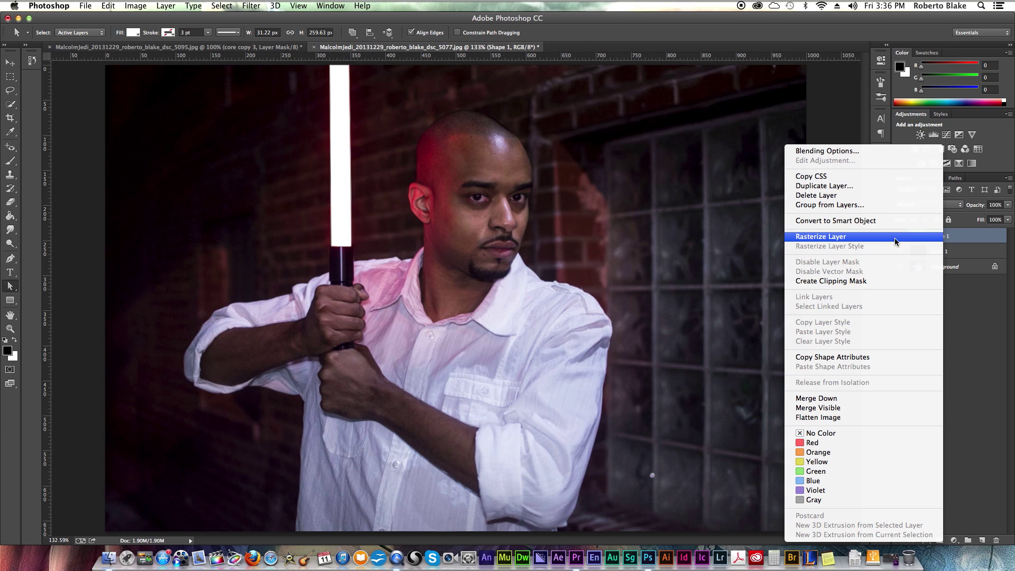
left_click(892, 240)
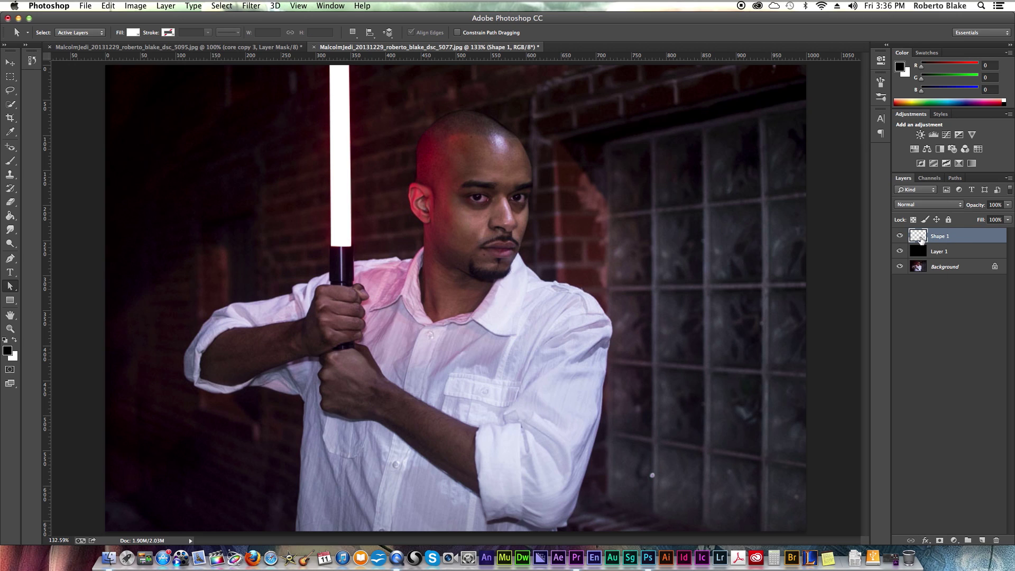
Merge the rasterized blade shape with the black layer and set the merged layer's blending mode to Screen.
key("g")
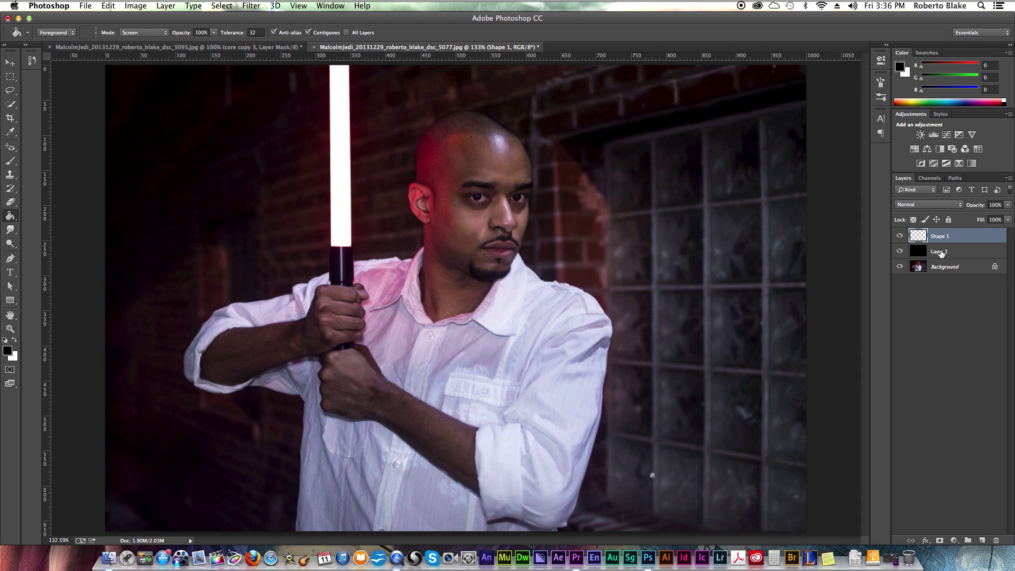
left_click(950, 251, "shift")
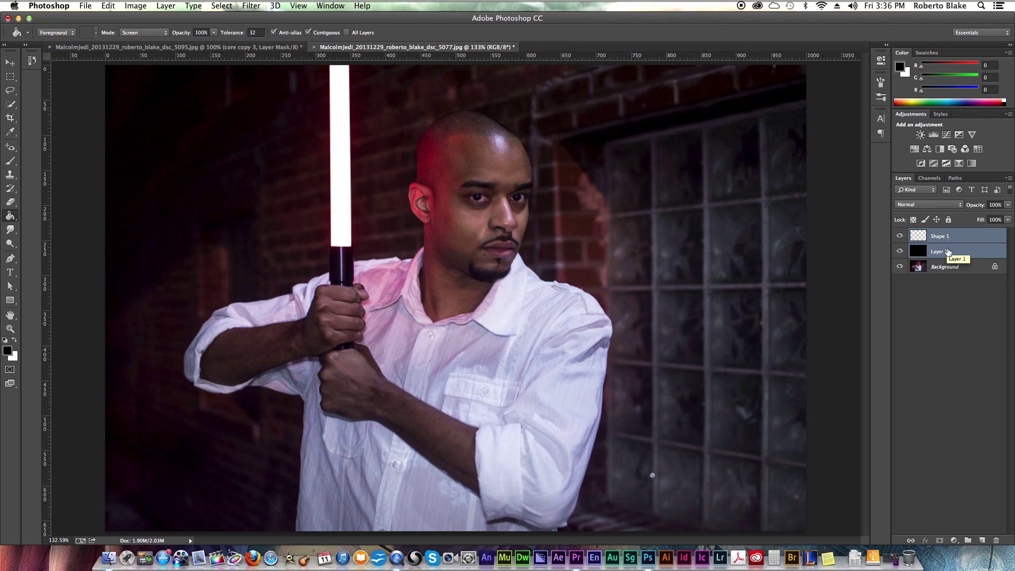
key("super+e")
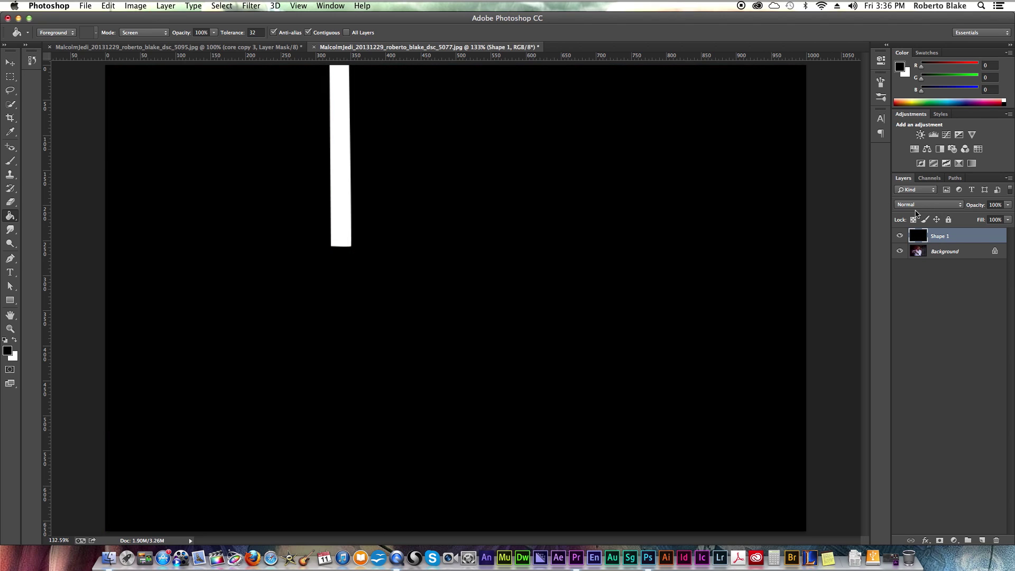
left_click(926, 204)
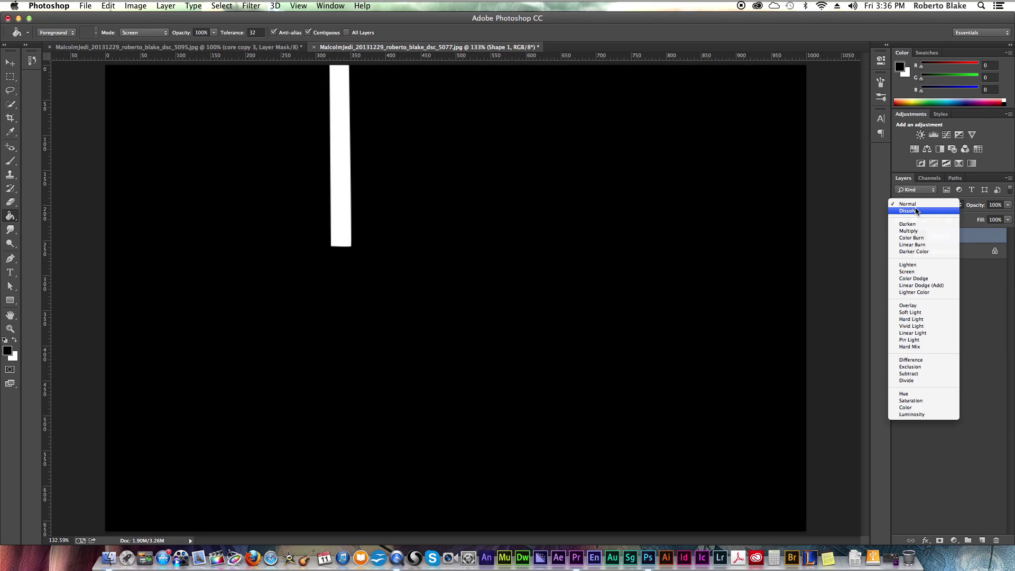
left_click(925, 272)
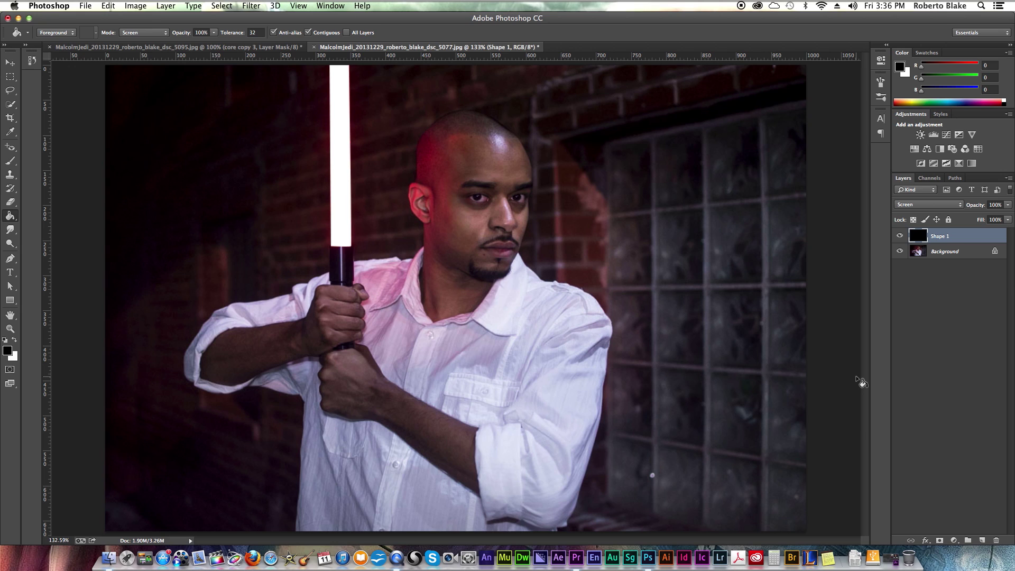
Duplicate the merged Screen-mode blade layer three times.
key("super+j")
key("super+j")
key("super+j")
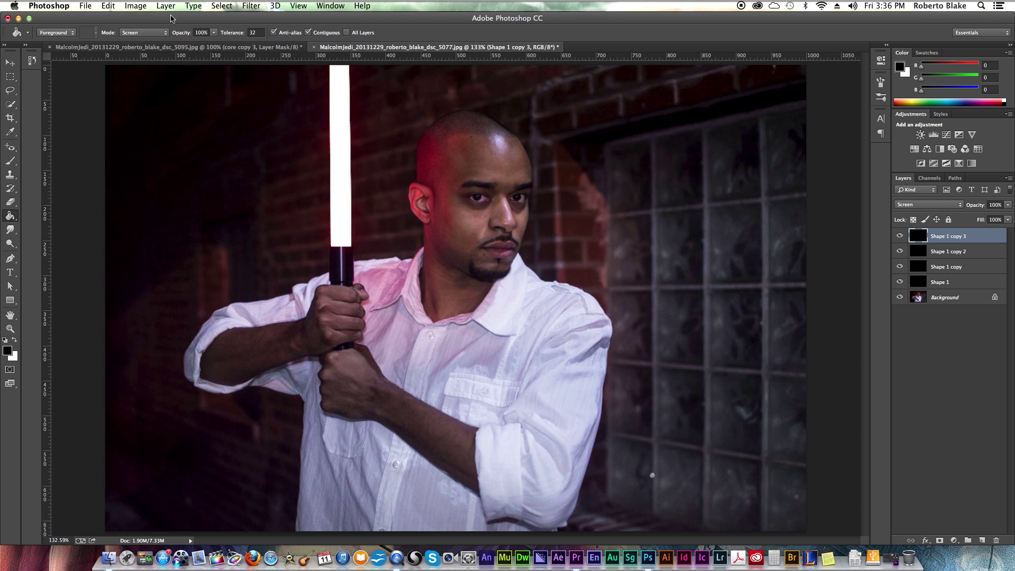
Apply a Gaussian Blur with a 5-pixel radius to the topmost blade copy.
left_click(250, 6)
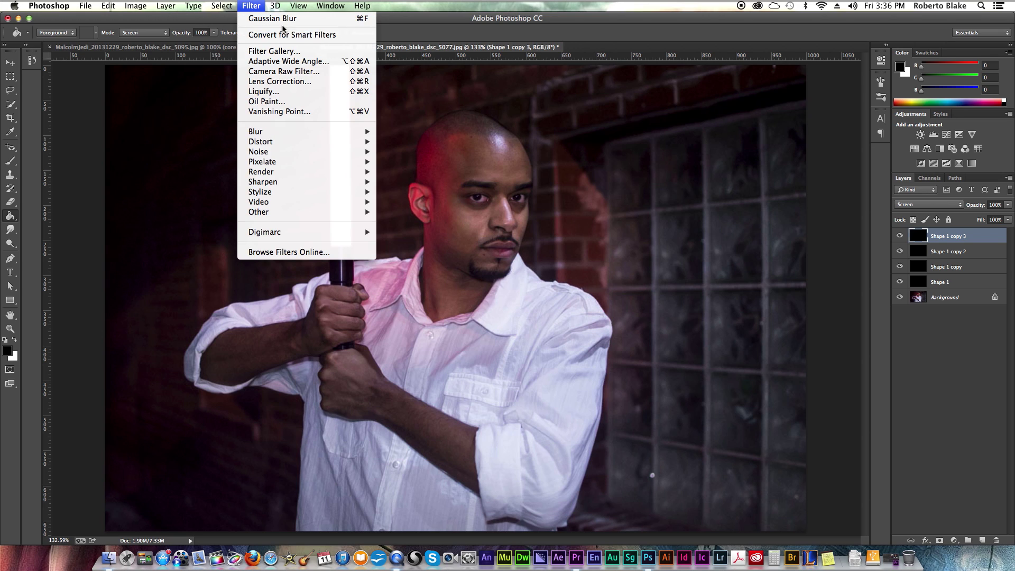
mouse_move(314, 130)
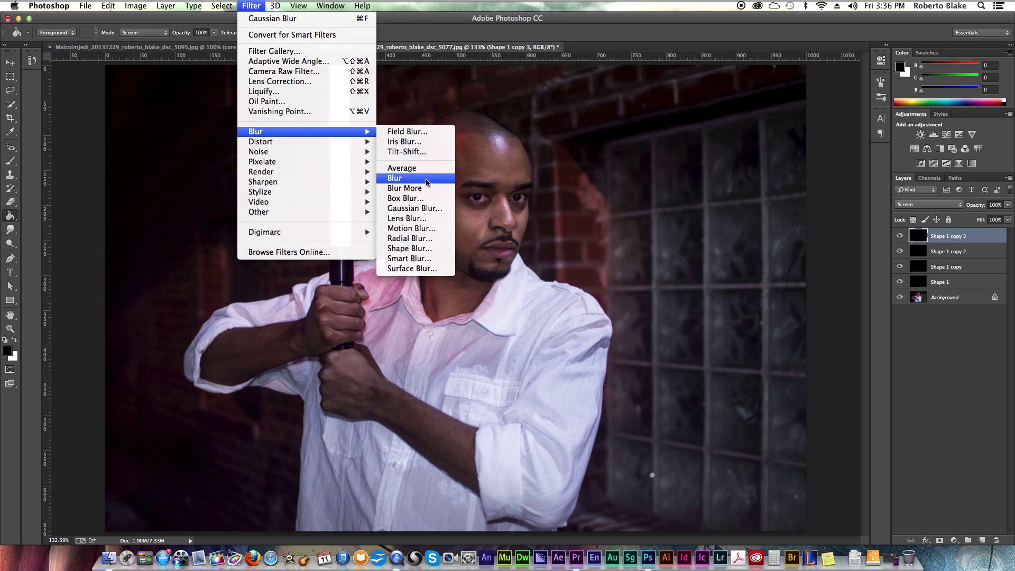
left_click(423, 208)
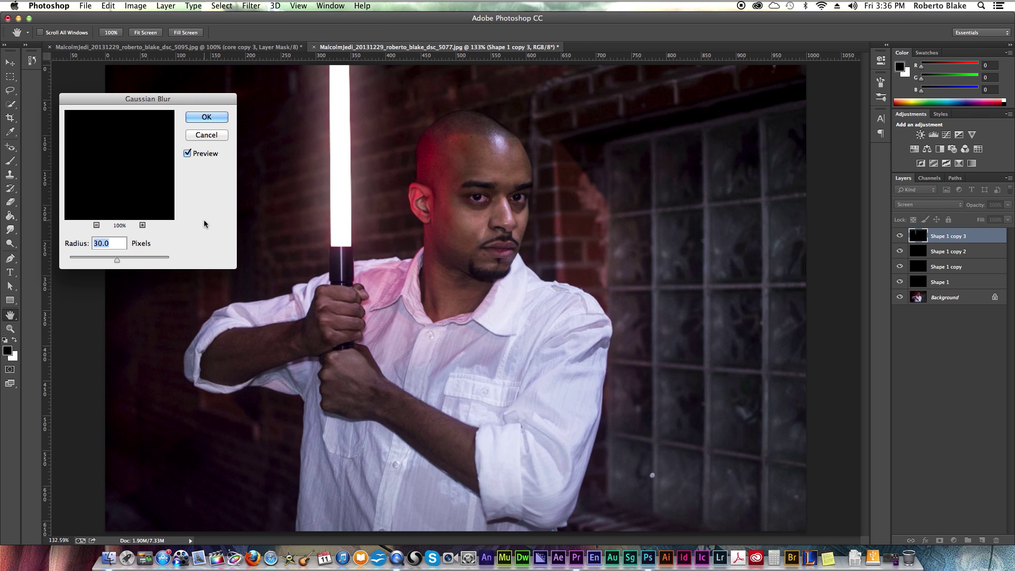
type("5")
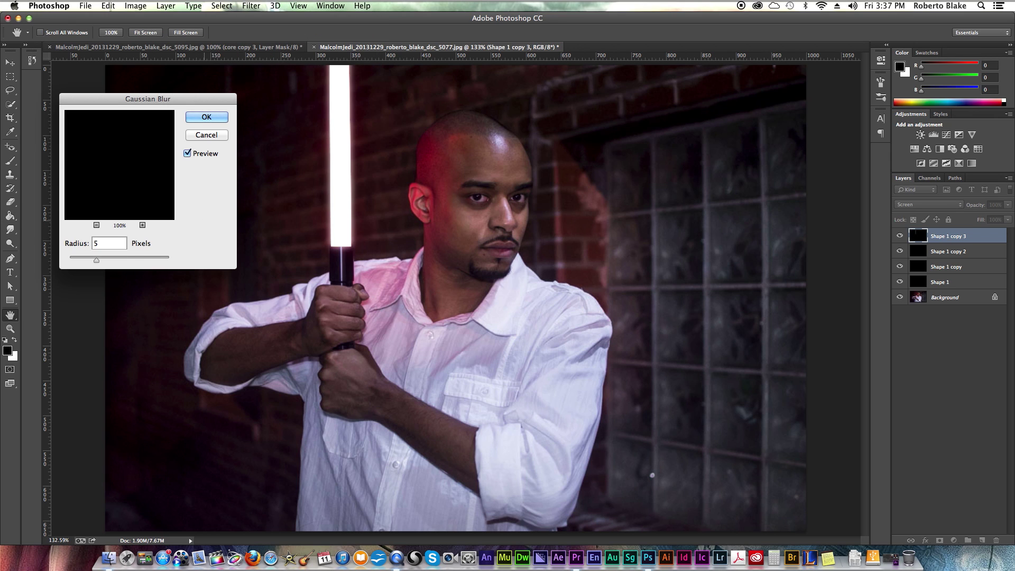
key("Return")
Apply a Gaussian Blur with a 10-pixel radius to the Shape 1 copy 2 layer.
left_click(945, 249)
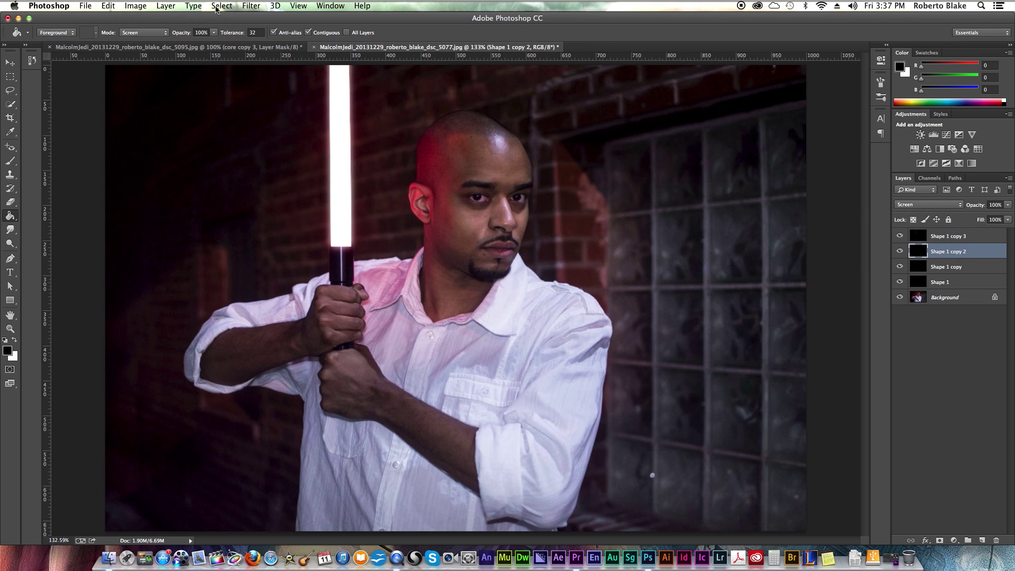
left_click(251, 6)
mouse_move(322, 134)
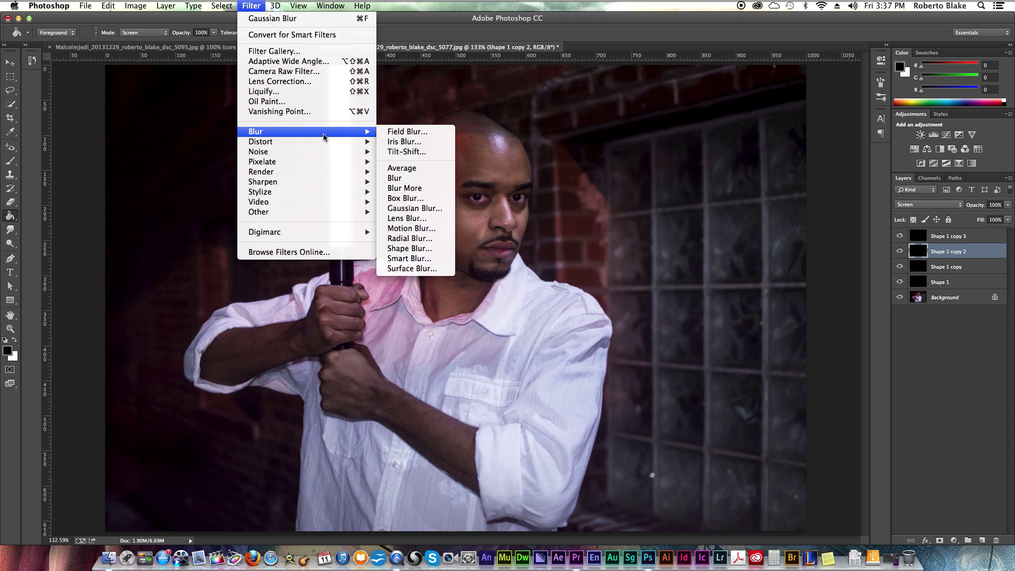
left_click(415, 208)
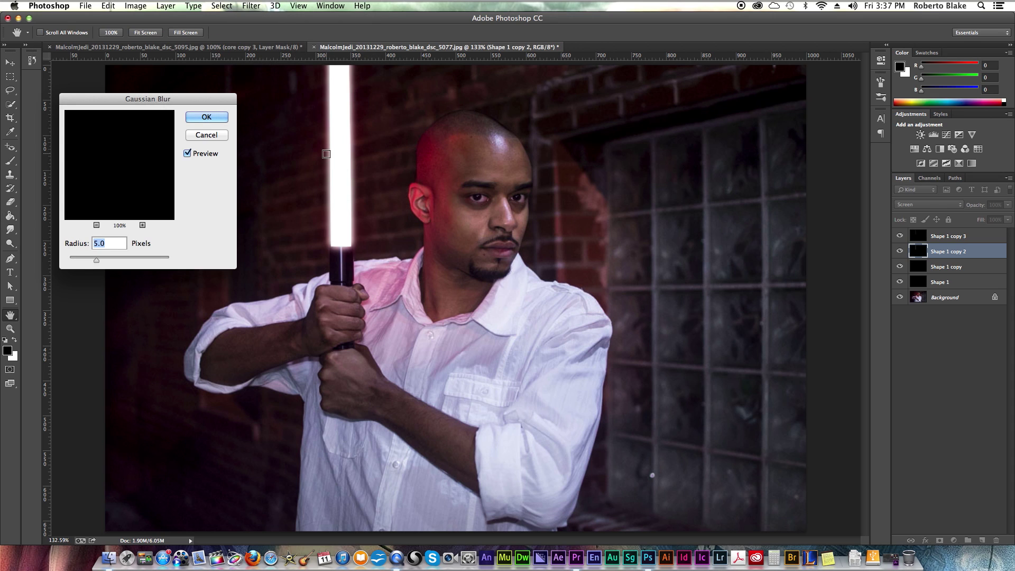
type("10")
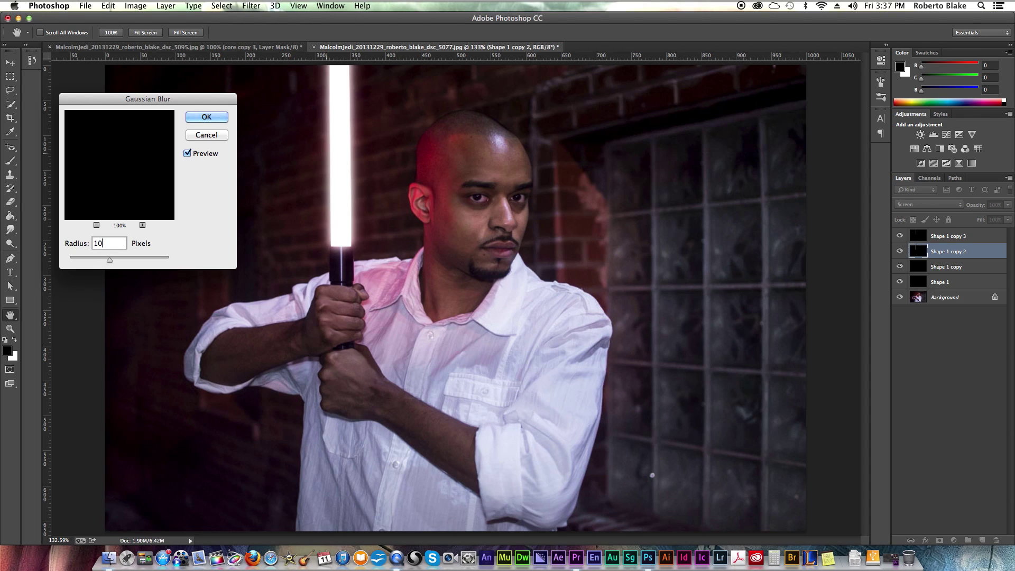
key("Return")
key("F11")
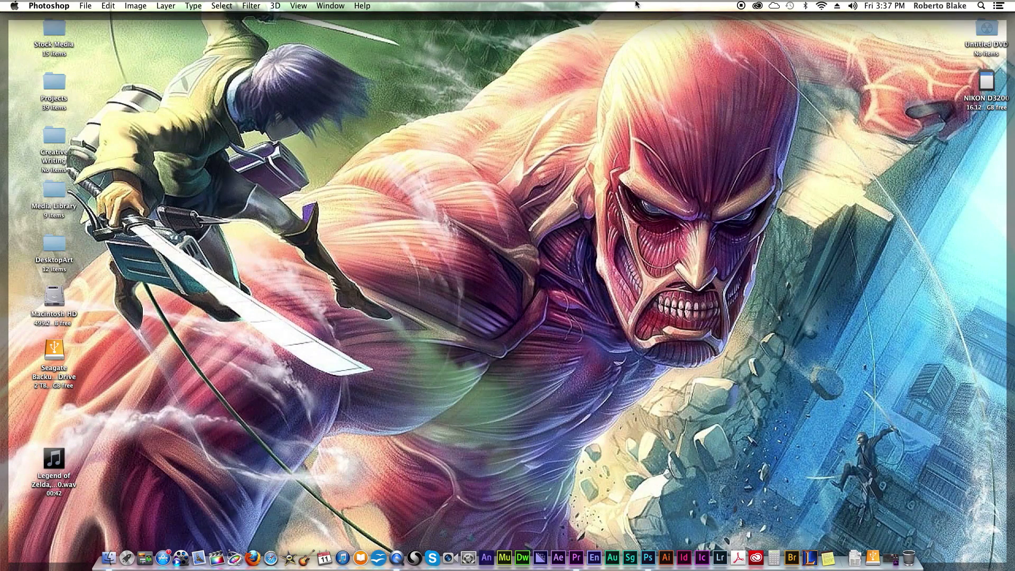
key("F11")
Apply a Gaussian Blur with a 20-pixel radius to the Shape 1 copy layer.
left_click(945, 266)
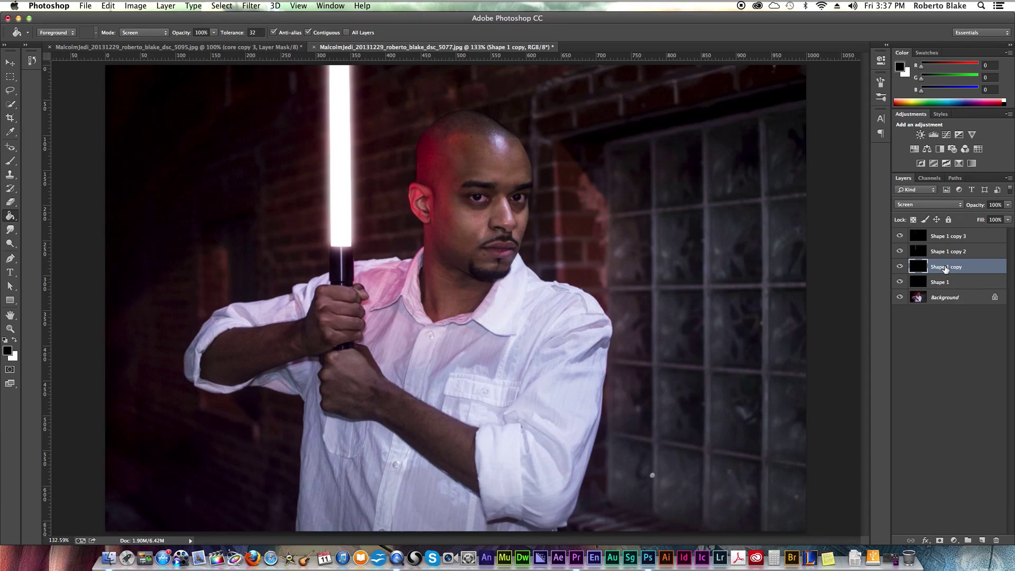
left_click(251, 5)
mouse_move(268, 132)
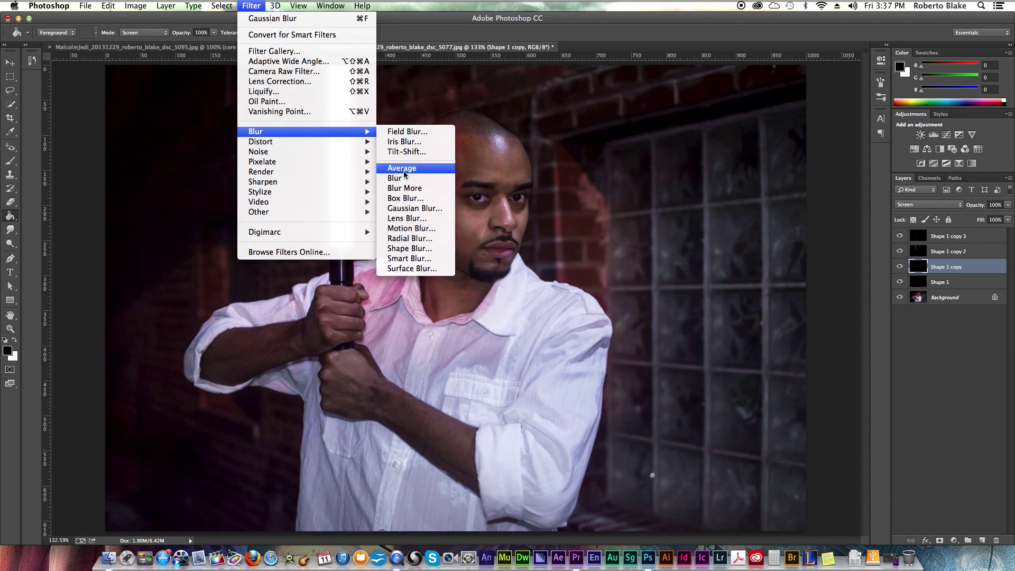
left_click(418, 210)
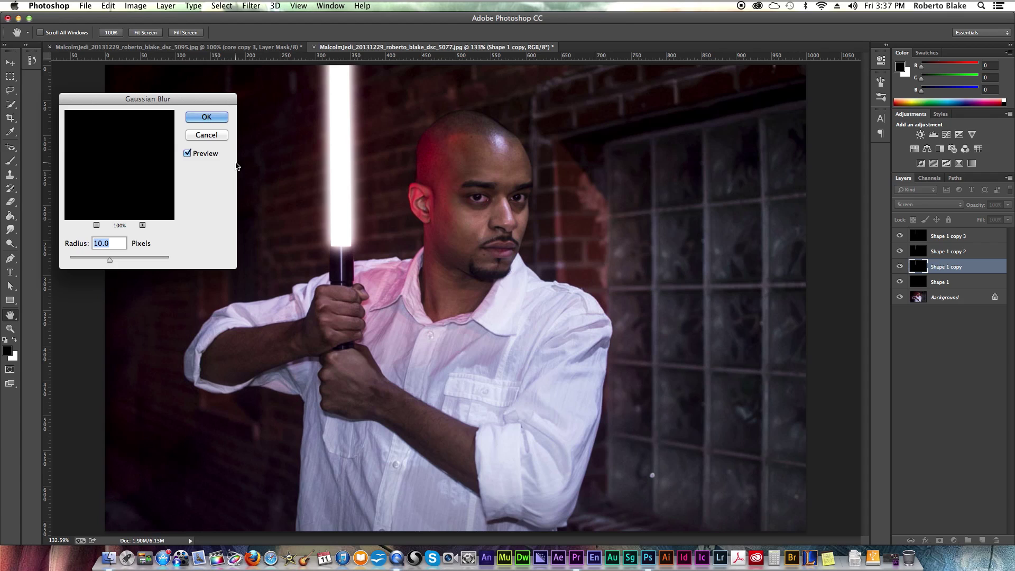
type("20")
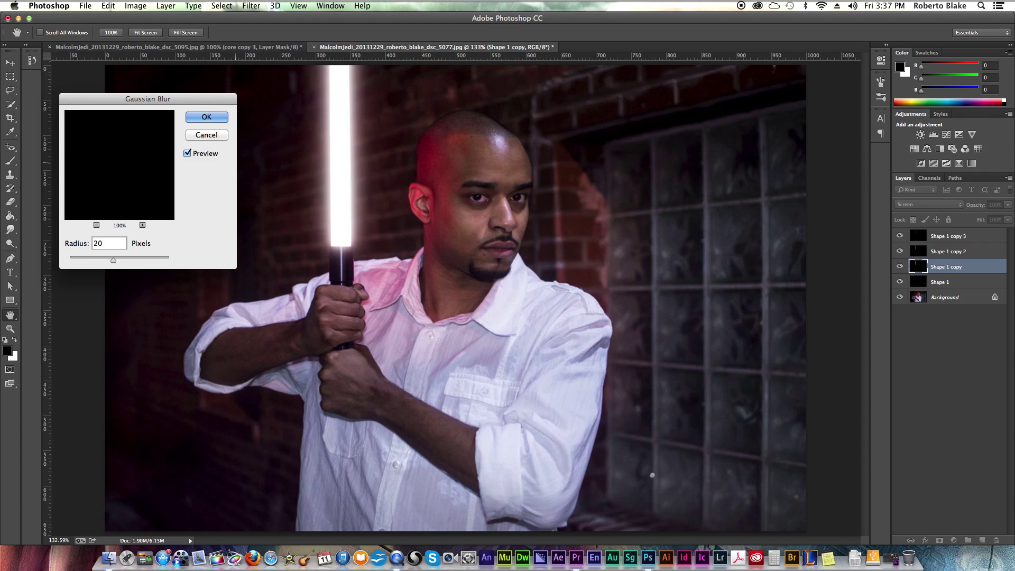
key("Return")
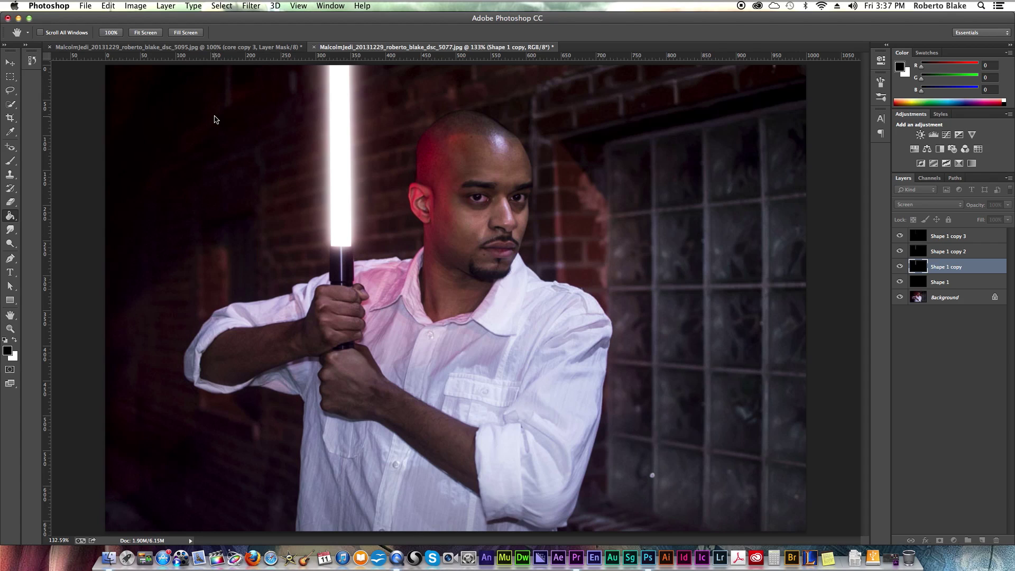
Merge all four blade layers above the background and set the merged layer's blending mode to Screen.
left_click(951, 284)
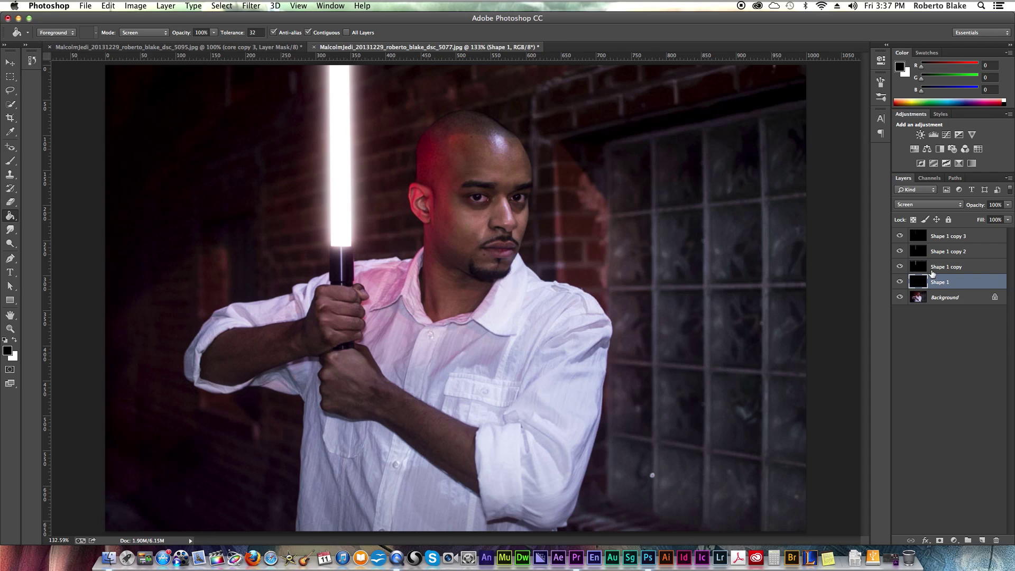
left_click(953, 243, "shift")
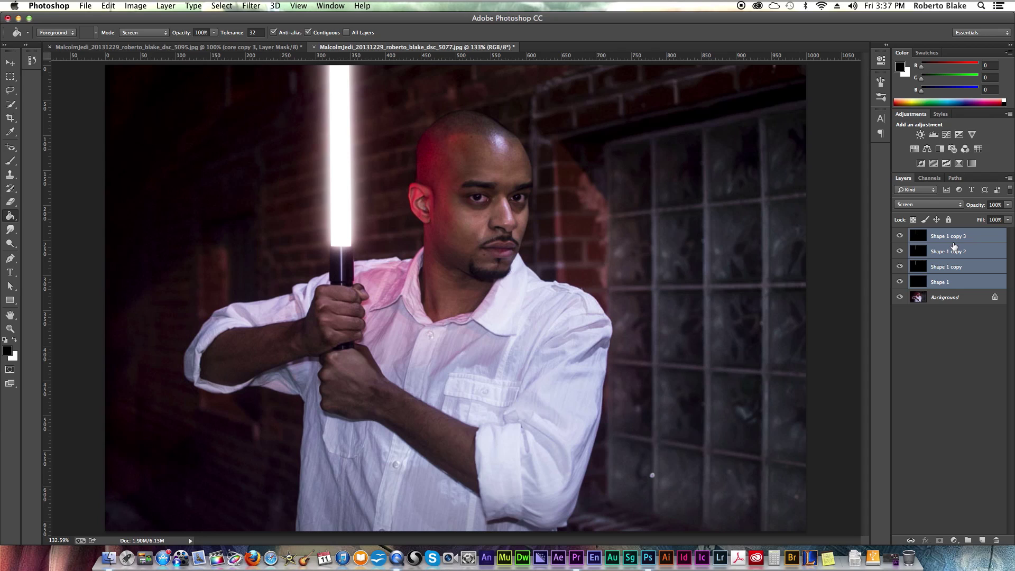
key("ctrl+e")
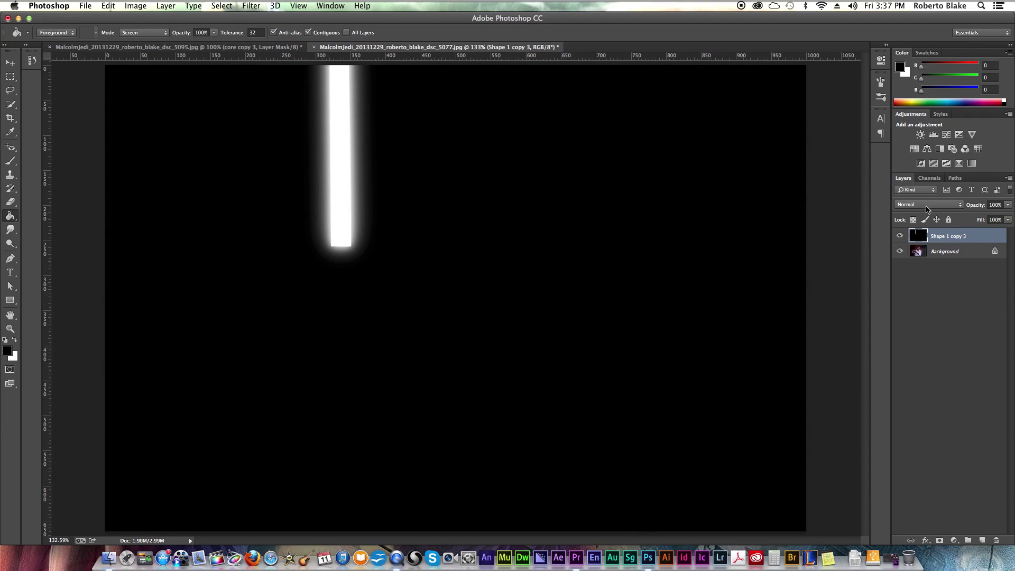
left_click(928, 207)
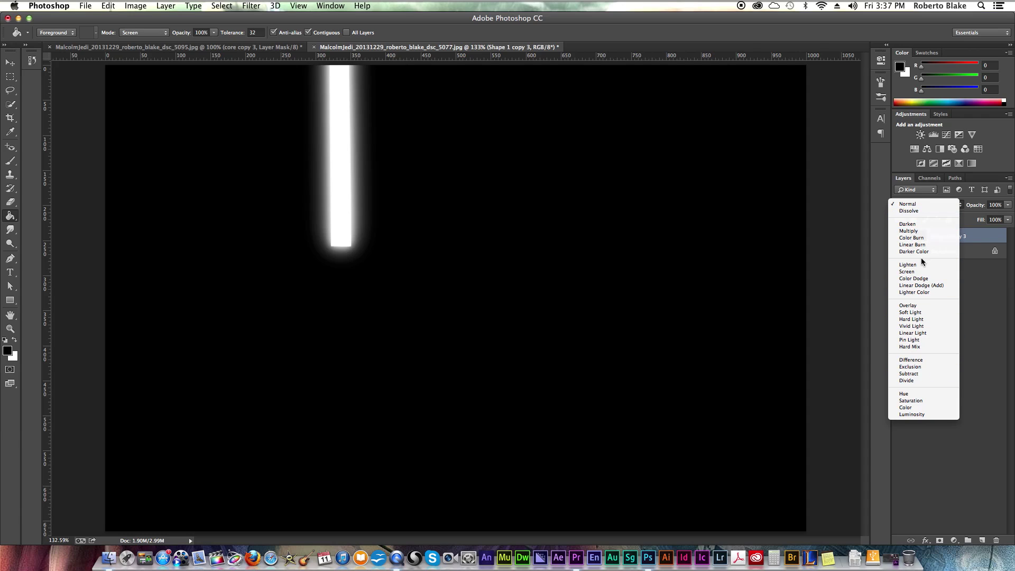
left_click(907, 272)
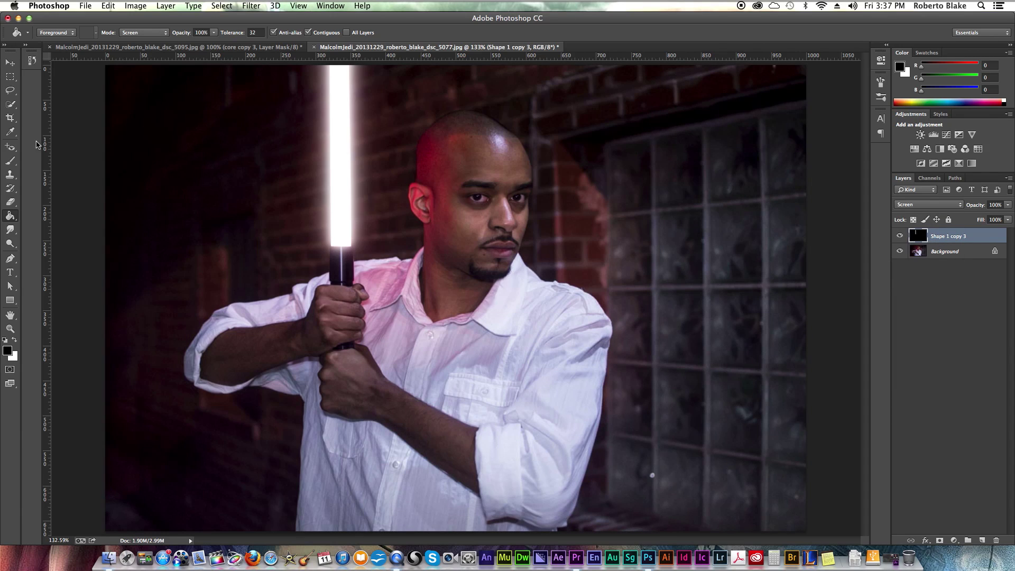
Tint the merged blade's midtones with Color Balance, setting cyan-red to -87 and yellow-blue to +70.
left_click(134, 7)
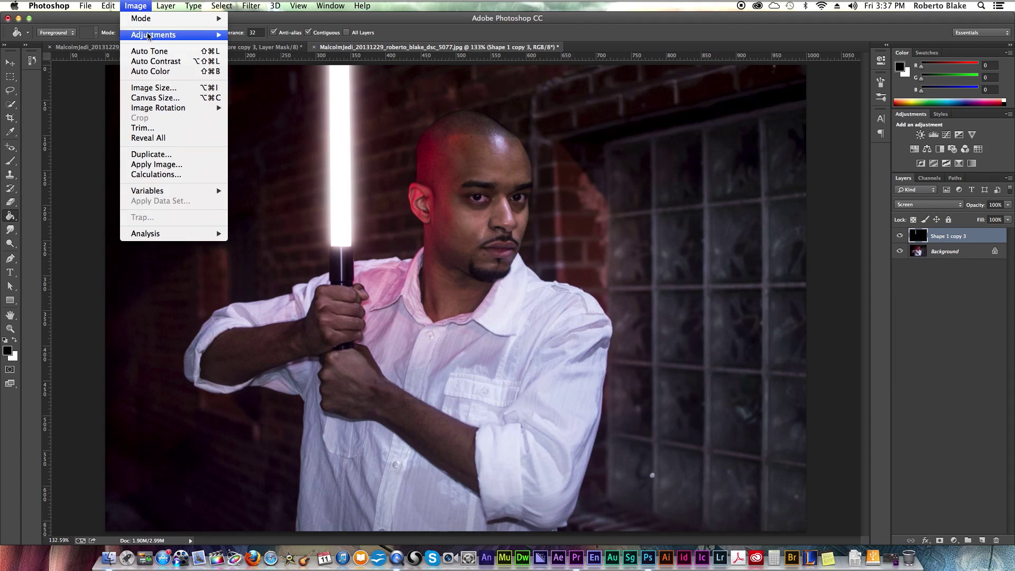
mouse_move(148, 35)
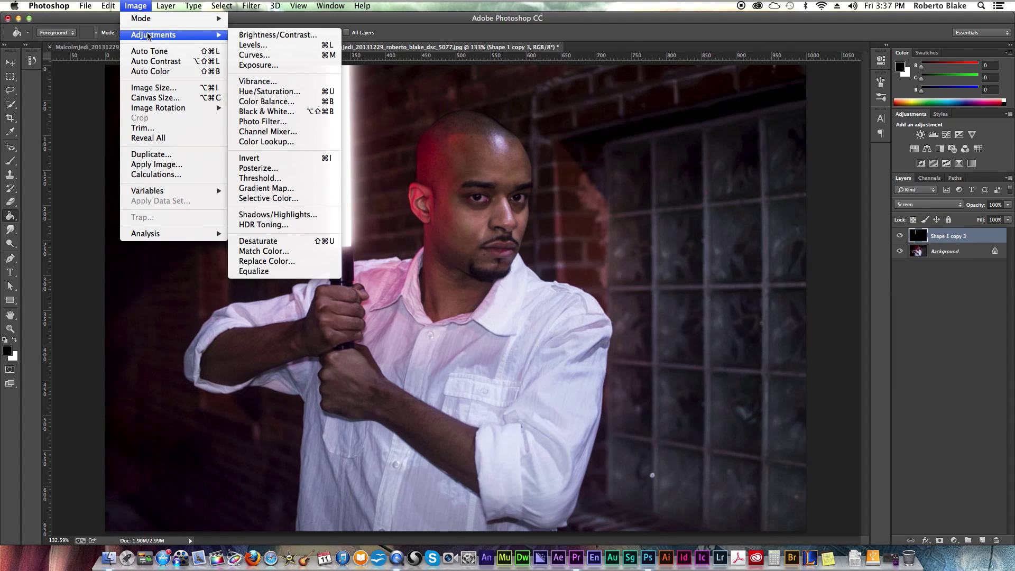
left_click(280, 101)
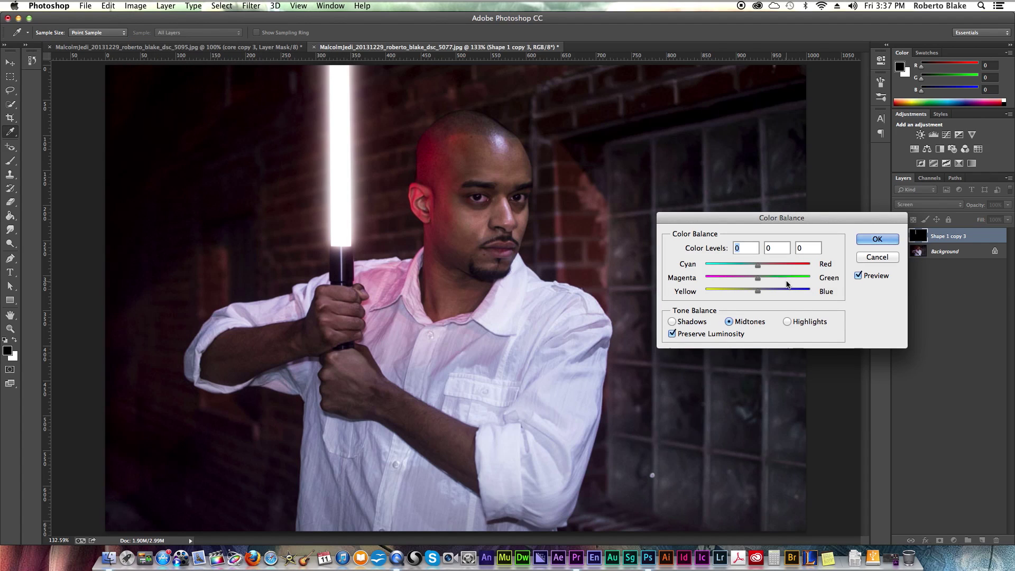
left_click(810, 291)
left_click_drag(817, 295, 795, 296)
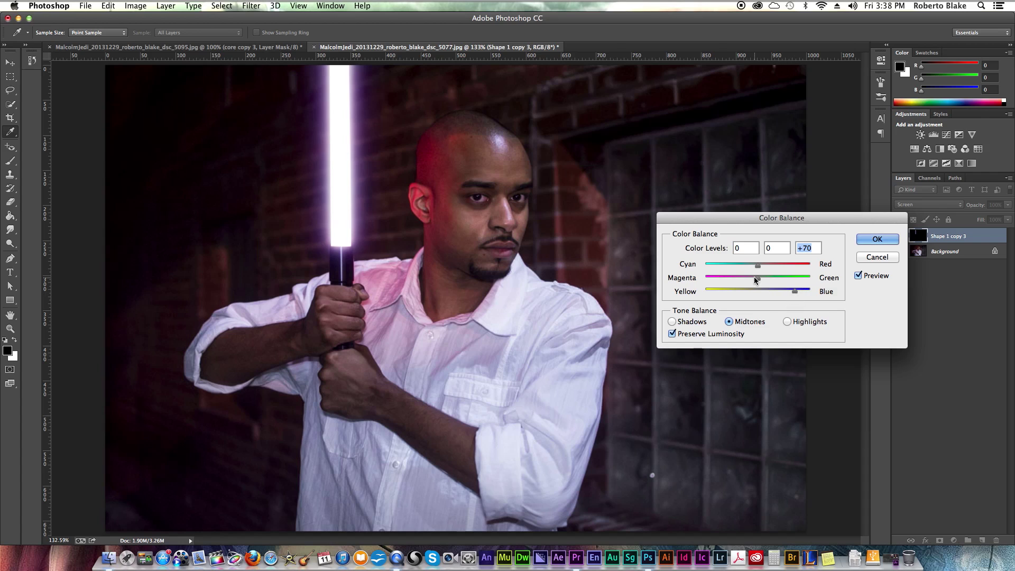
left_click(712, 264)
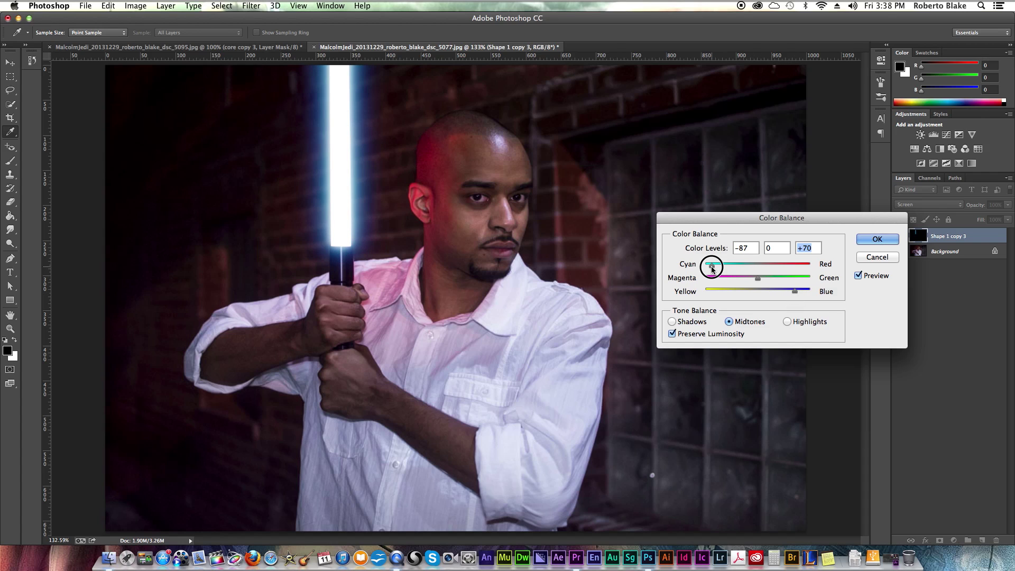
Set the Color Balance highlights to cyan-red -28 and yellow-blue +51, and apply the adjustment to the blade.
left_click(787, 321)
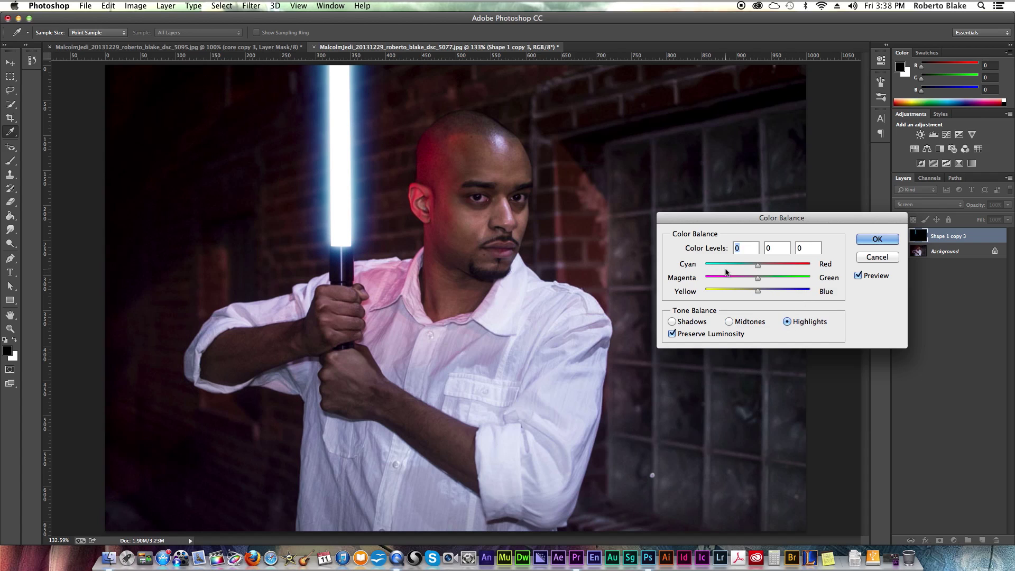
left_click_drag(725, 265, 786, 293)
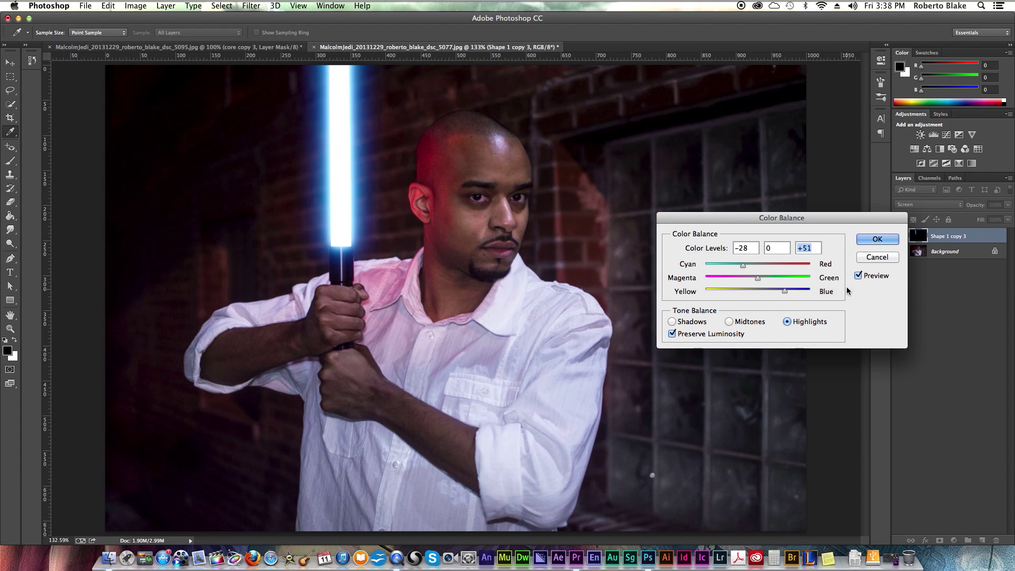
left_click(875, 246)
Compare the blue lightsaber portrait with the red lightsaber portrait in the other open document.
key("g")
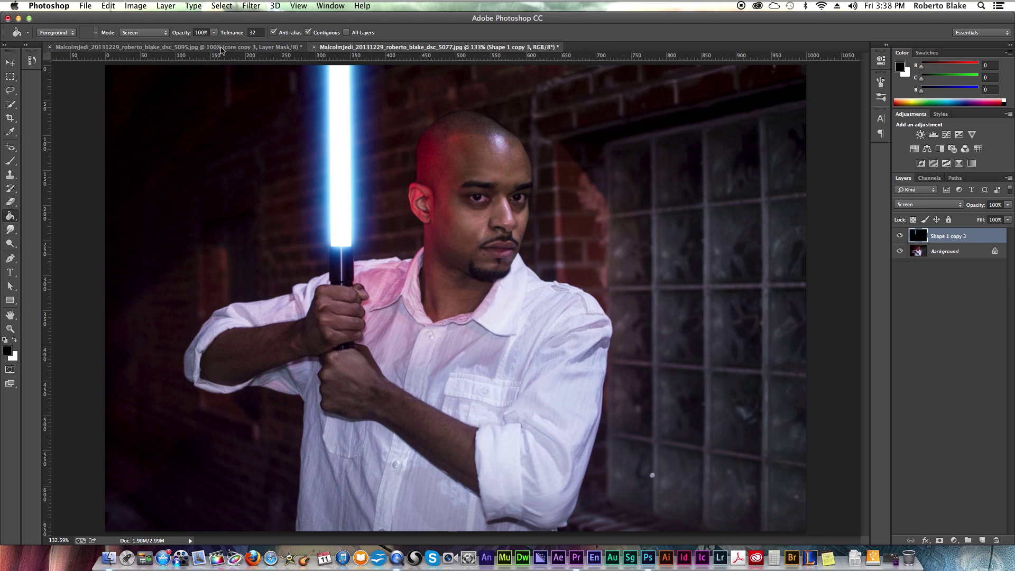
key("ctrl+Tab")
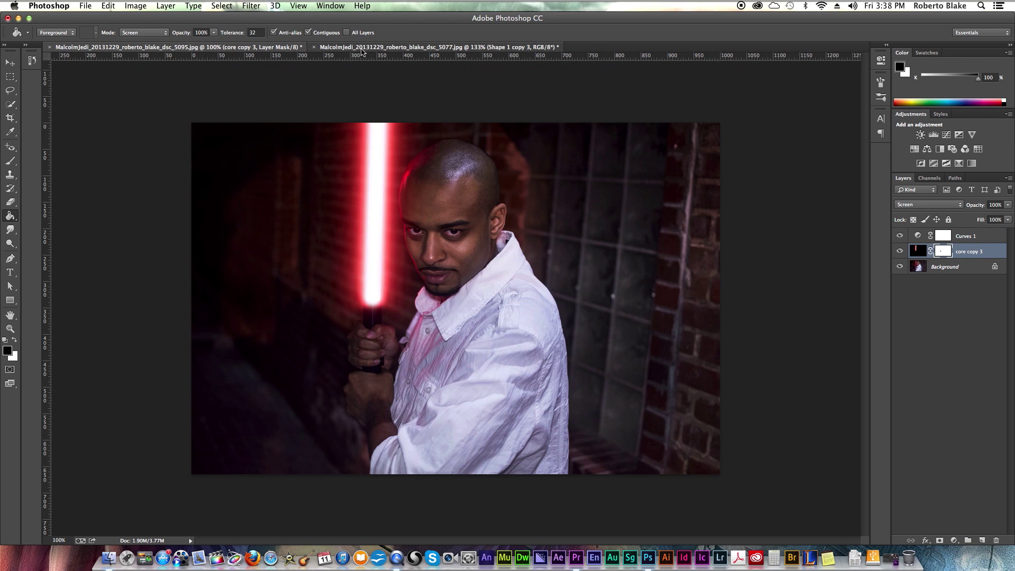
left_click(359, 49)
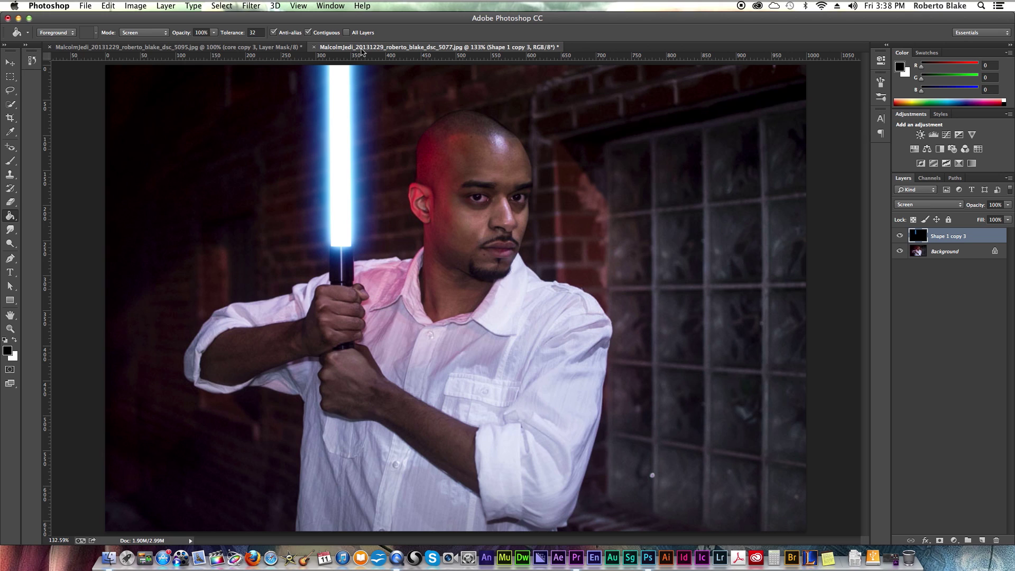